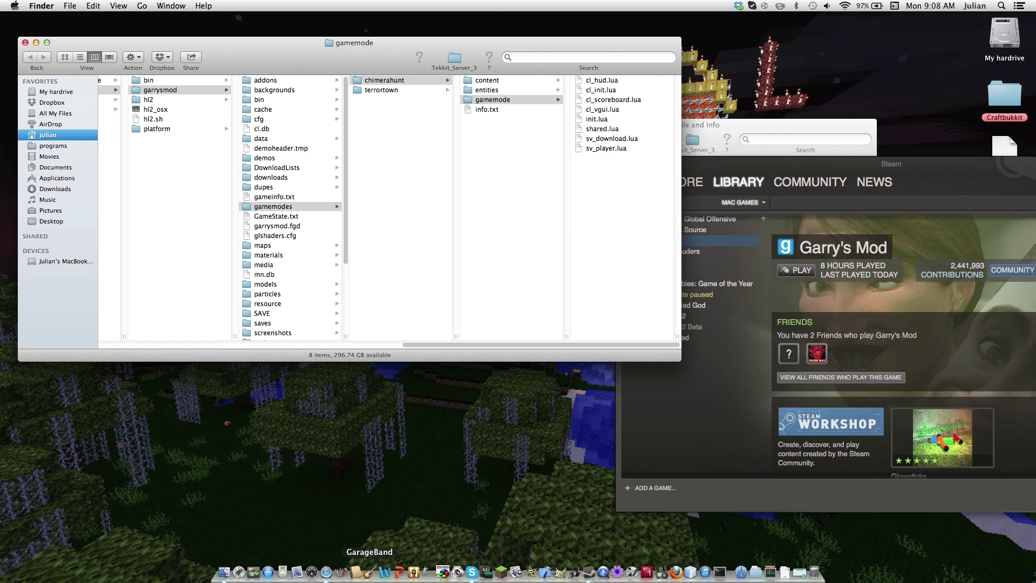
- Switch to Safari, search Google for "Ultimate chimera hunt" and open the Starmen.net forum thread on Garry's Mod Chimera Hunt
left_click(326, 577)
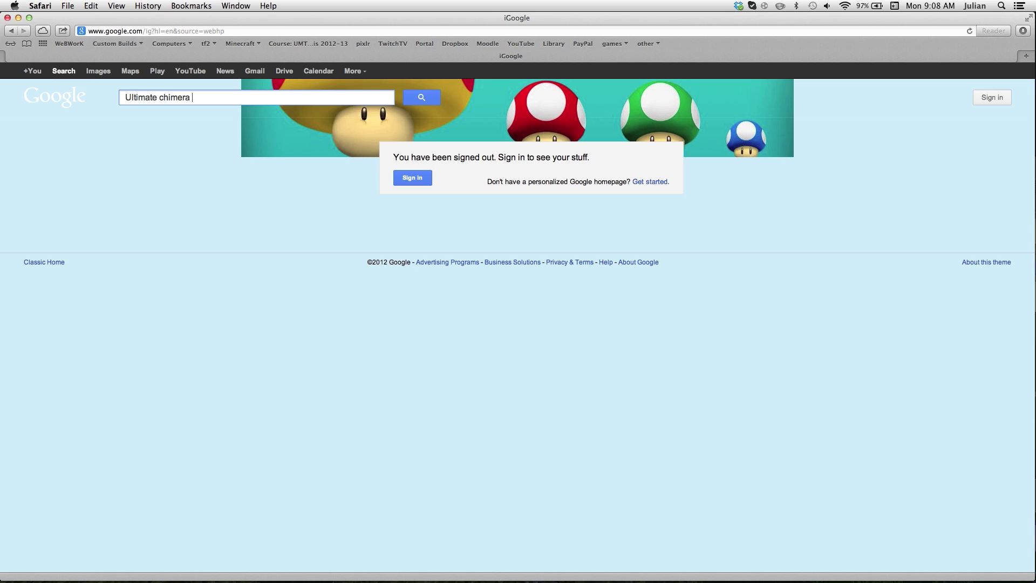
key("Return")
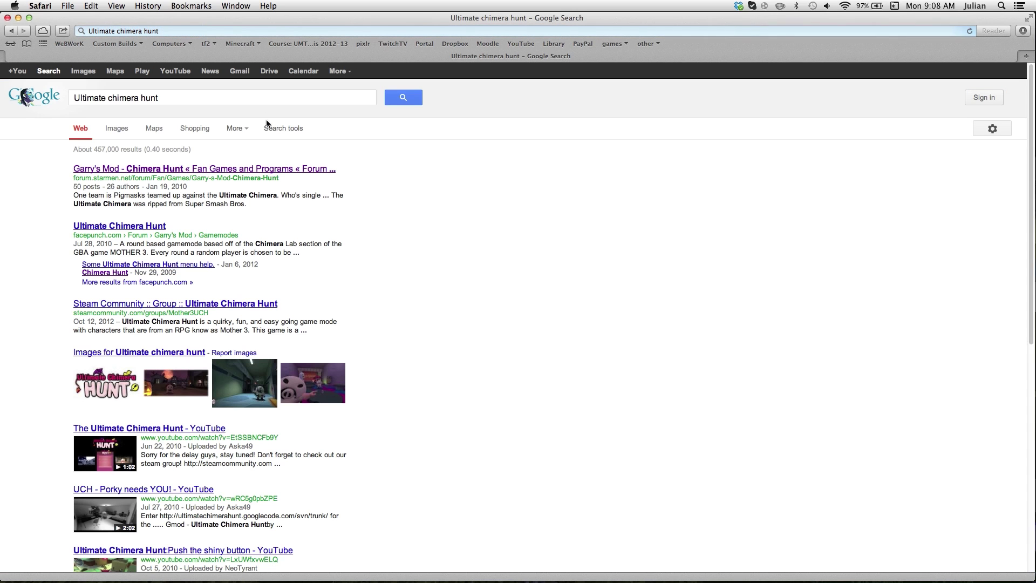
left_click(205, 171)
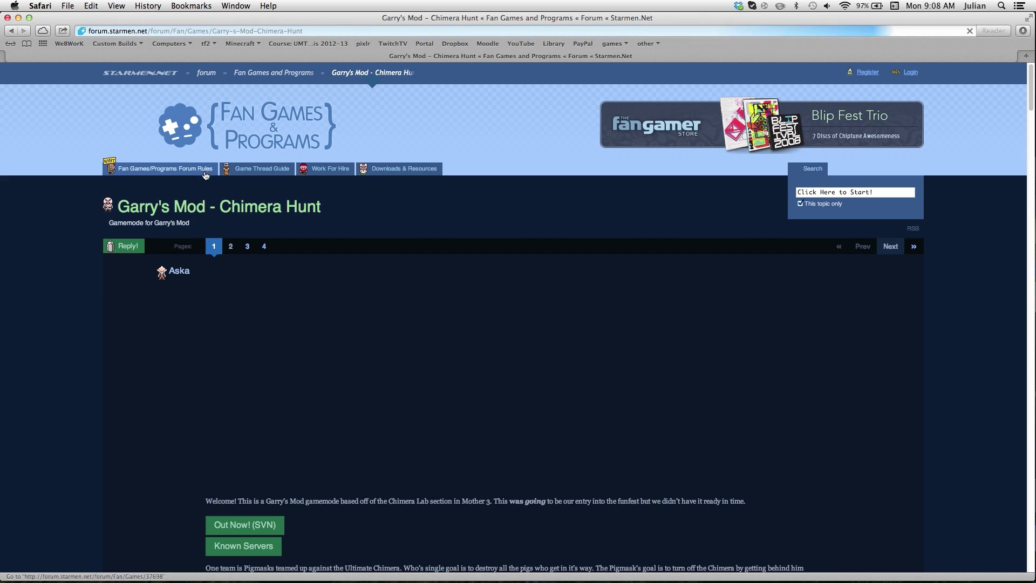
- Reveal the "Out Now! (SVN)" install instructions in the forum thread and open the linked googlecode repository trunk
scroll(236, 365, "down", 3)
left_click(241, 424)
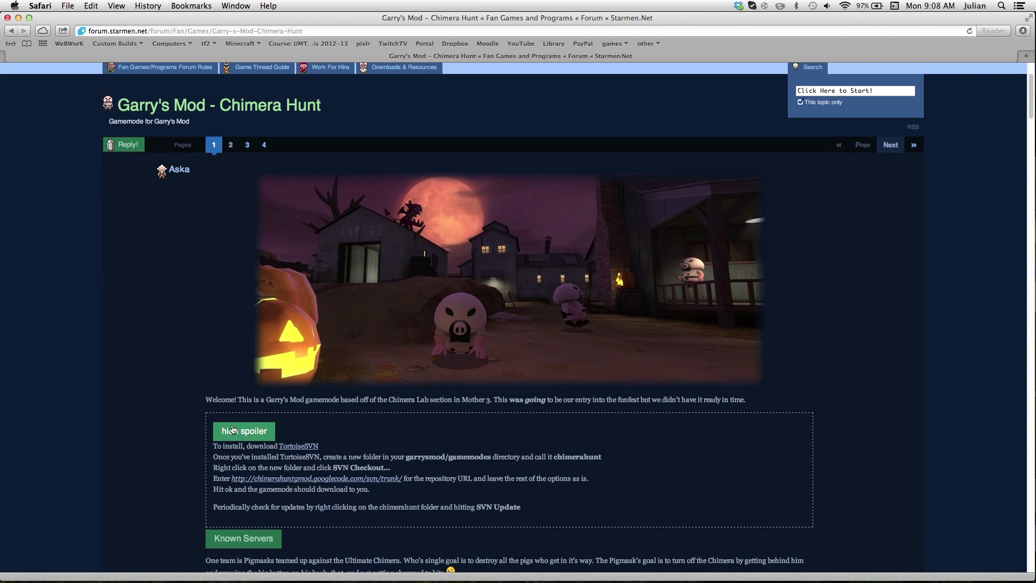
scroll(344, 372, "down", 3)
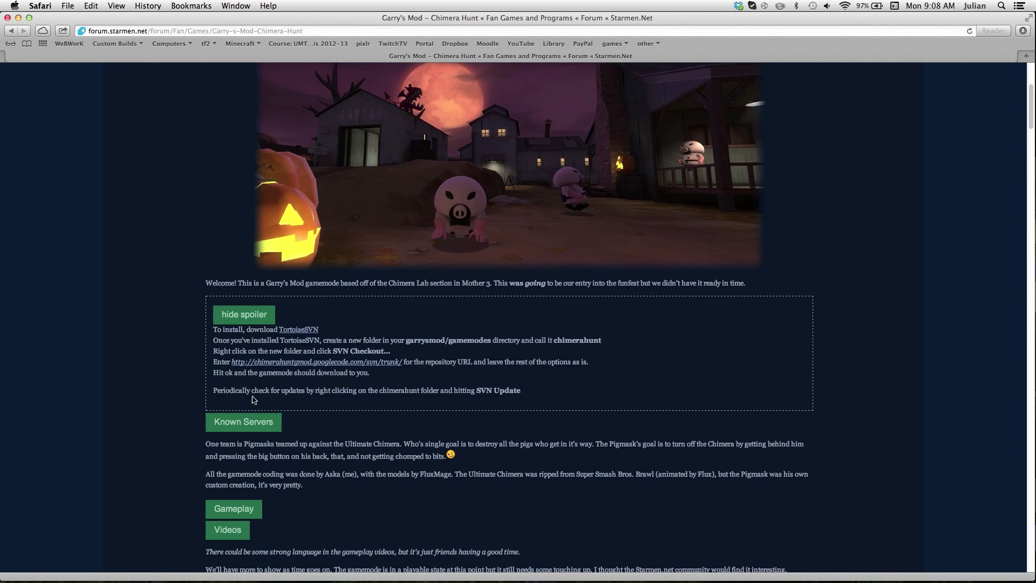
left_click(339, 363)
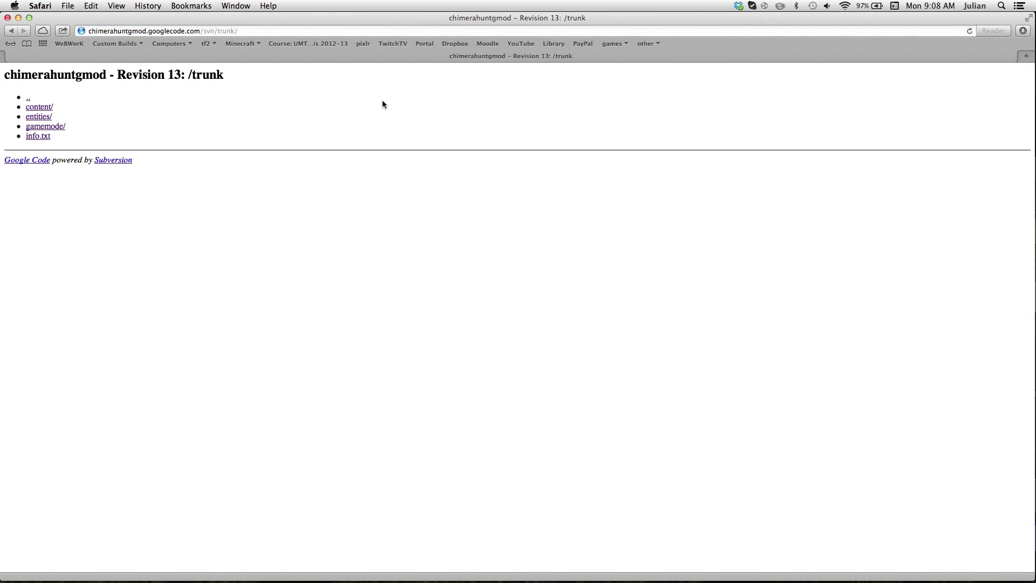
- Open a new browser tab, then switch to Finder and select SCToolbarButton in the Applications folder
key("super+s")
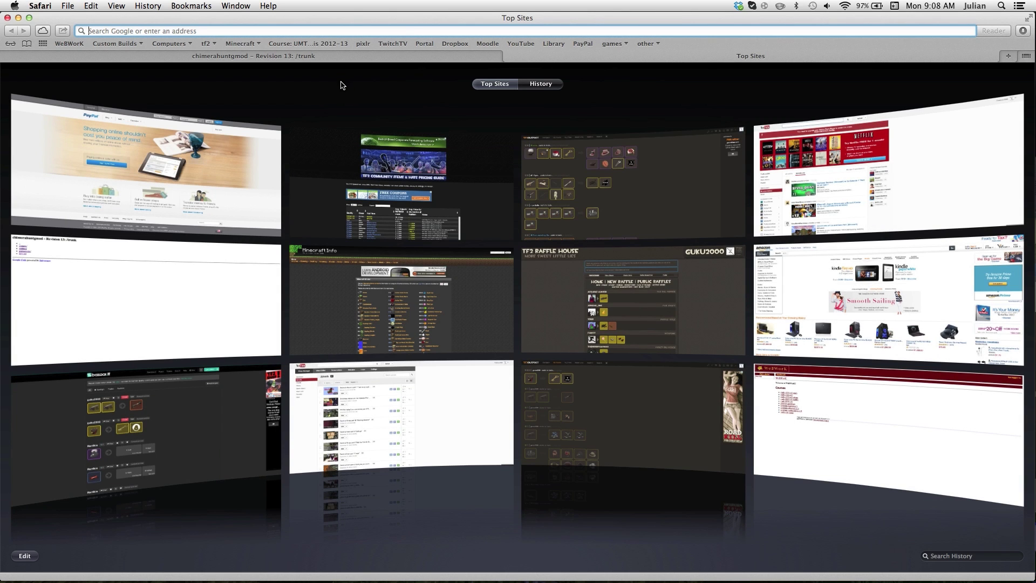
left_click(231, 574)
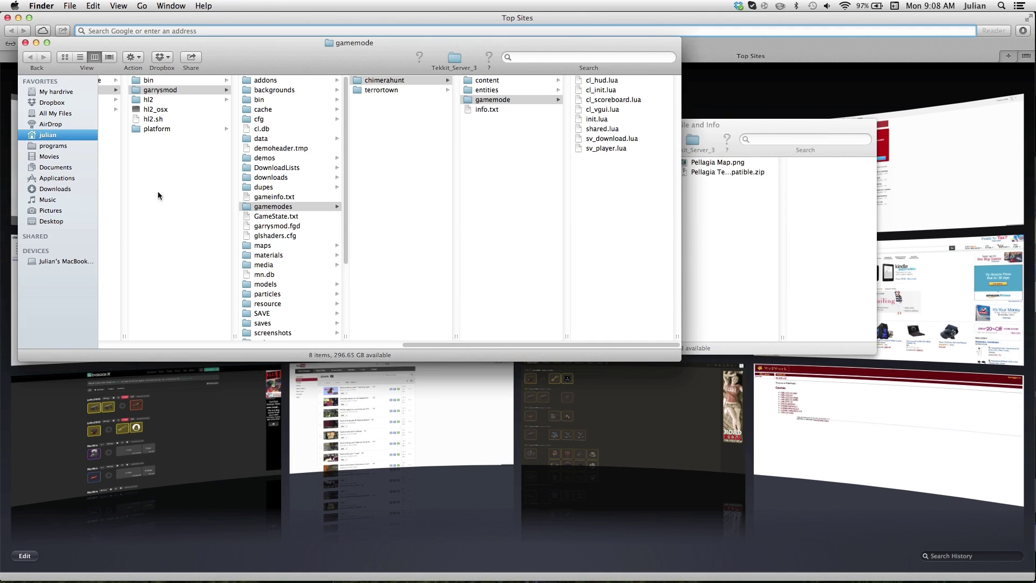
left_click(732, 201)
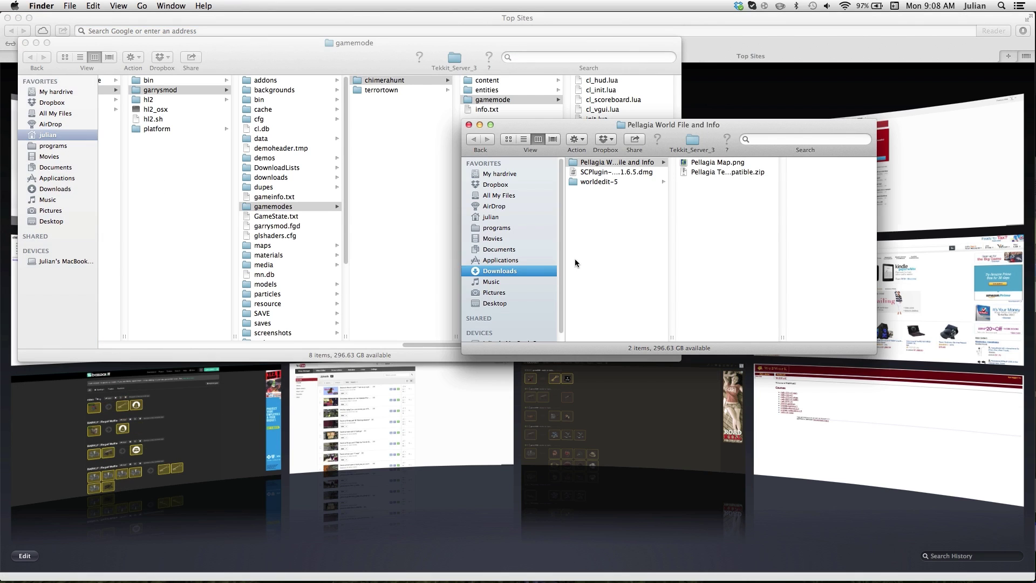
left_click(465, 259)
scroll(578, 234, "down", 5)
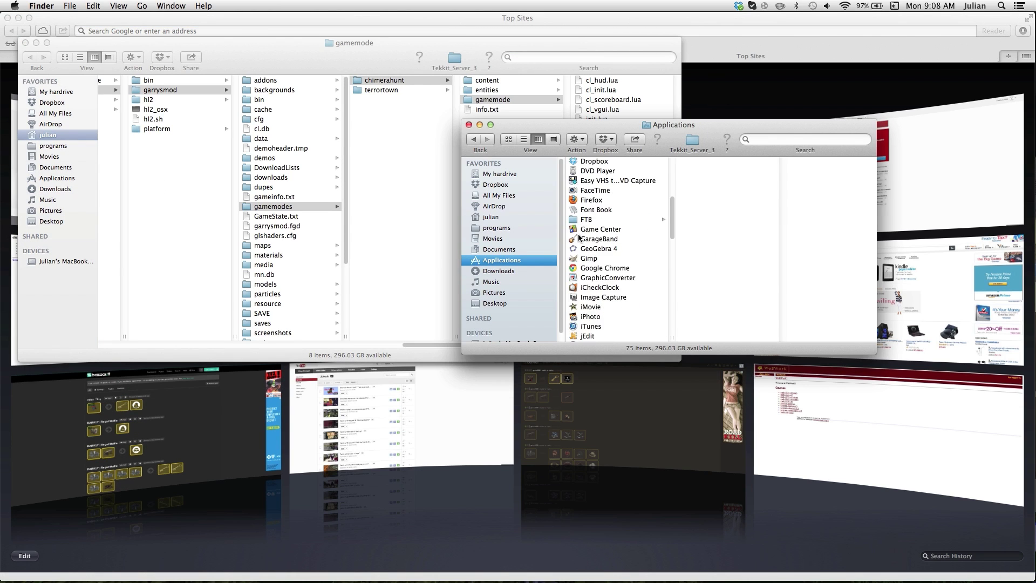
scroll(579, 237, "down", 10)
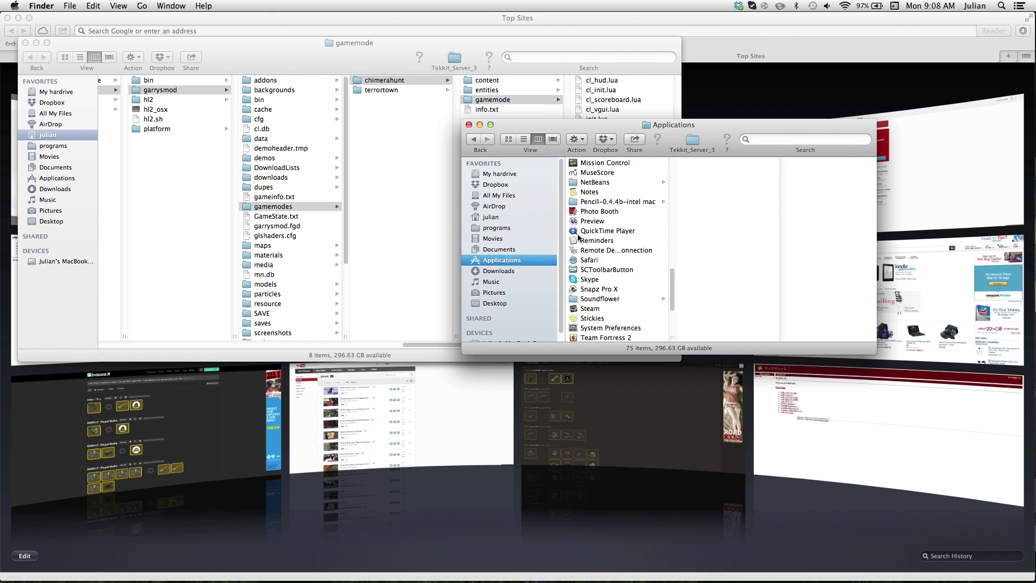
scroll(578, 236, "down", 4)
left_click(597, 182)
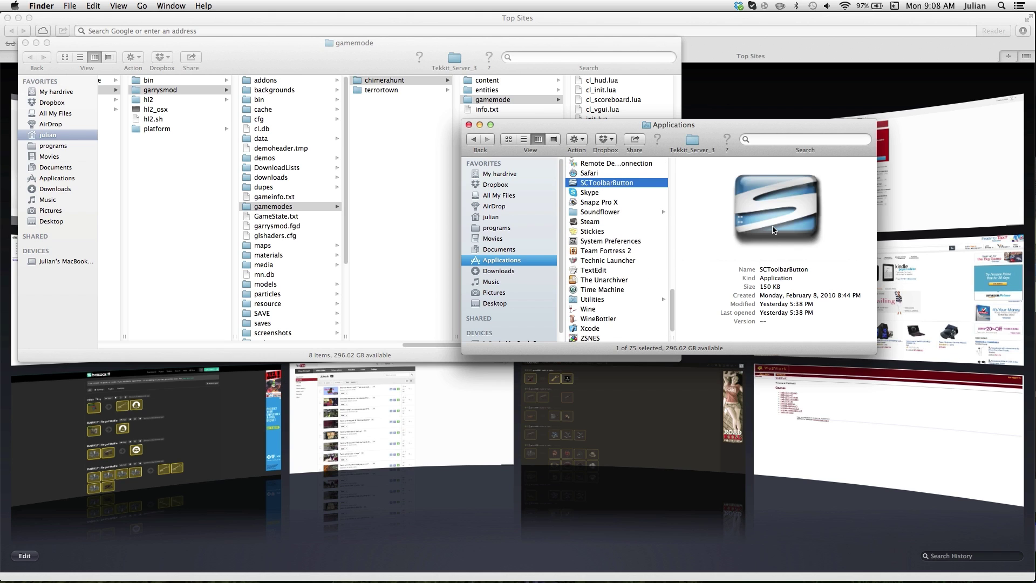
- Switch back to Safari, load scplugin.tigris.org and download SCPlugin-0.8.2-SVN.1.6.5.dmg from the project's downloads
left_click(501, 545)
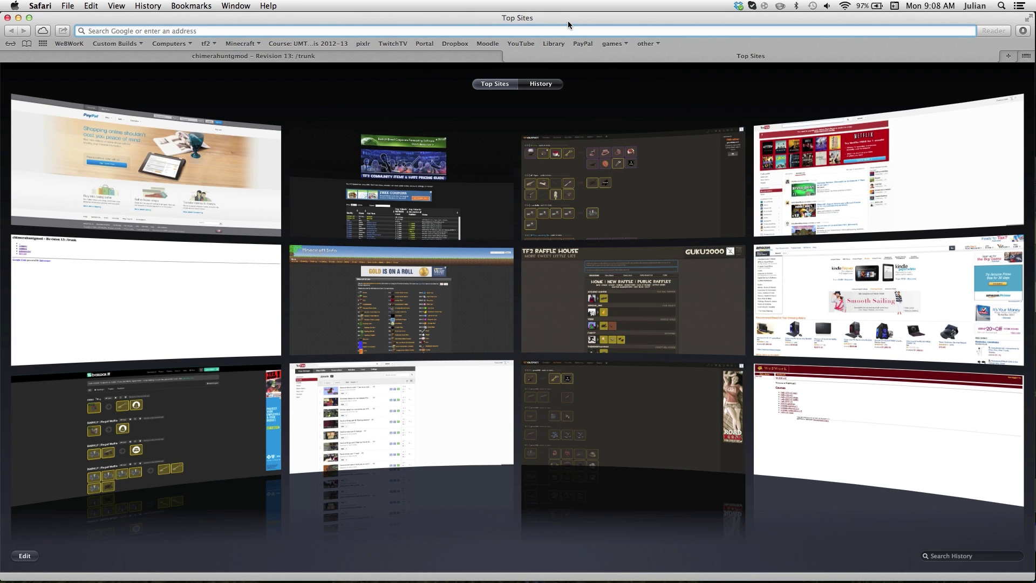
type("scplugin.tigris.org")
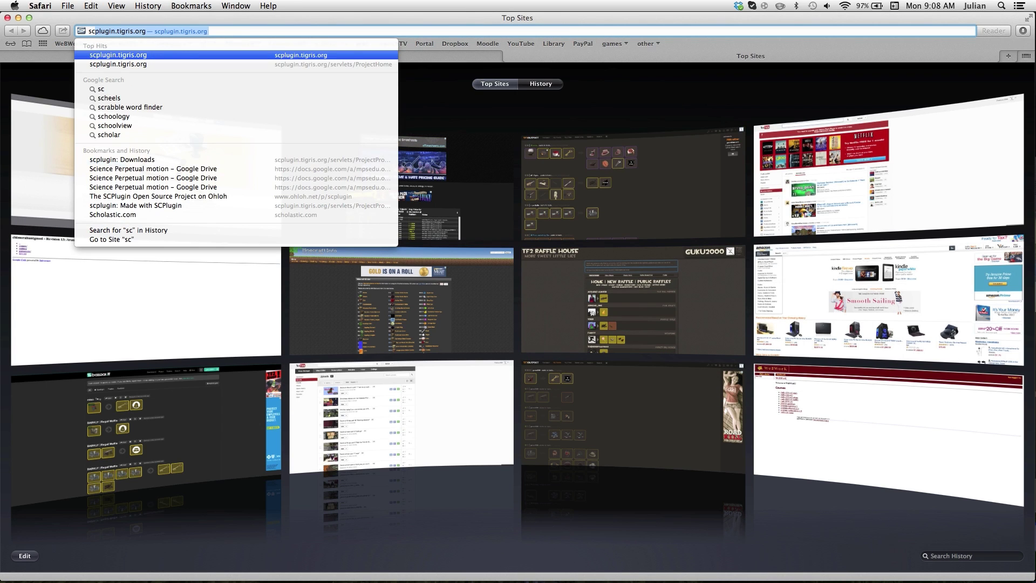
key("Return")
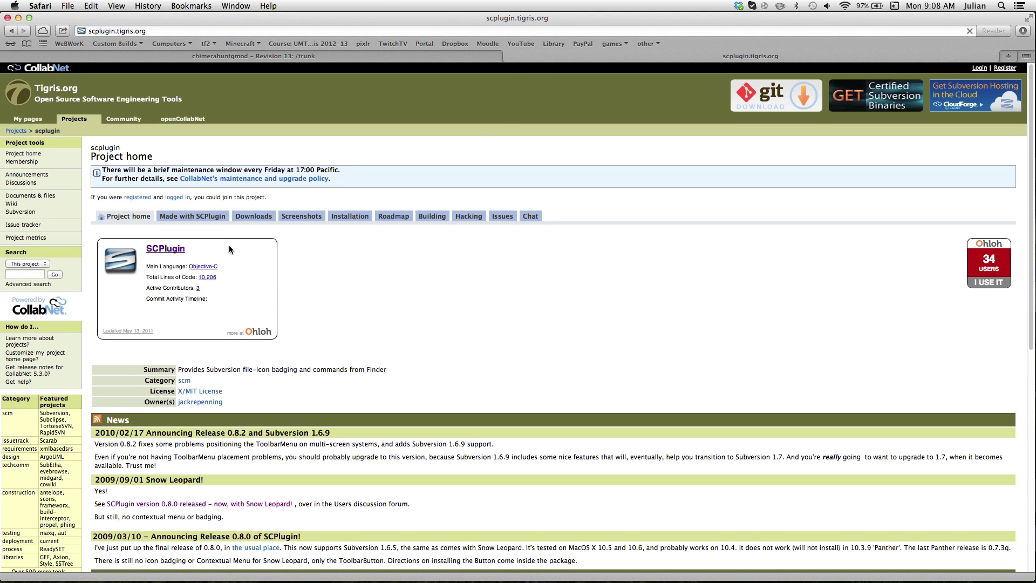
left_click(253, 216)
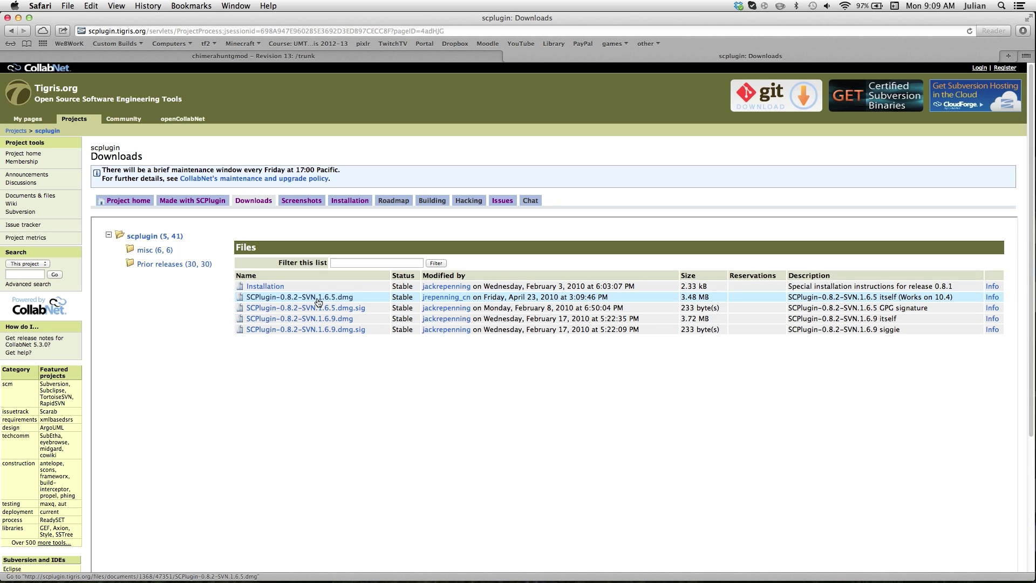
left_click(318, 303)
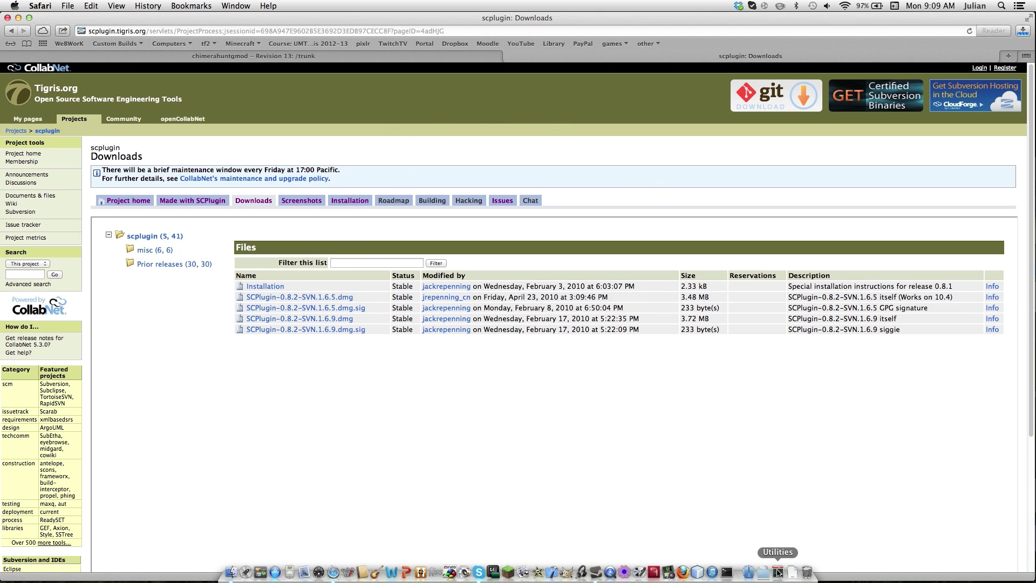
- Show the Downloads folder in Finder and examine the SCPlugin disk images there
left_click(763, 572)
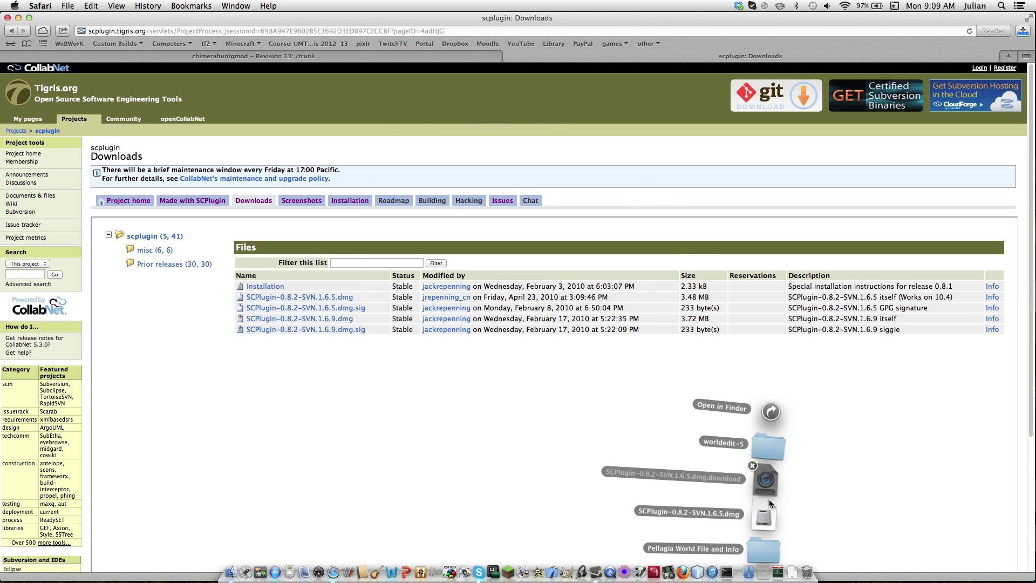
left_click(771, 411)
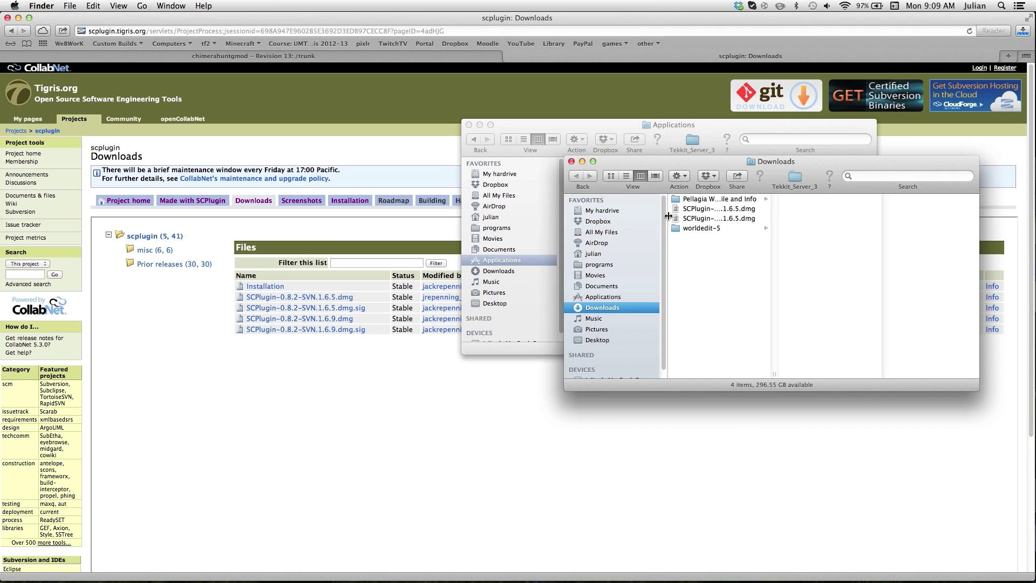
left_click(694, 218)
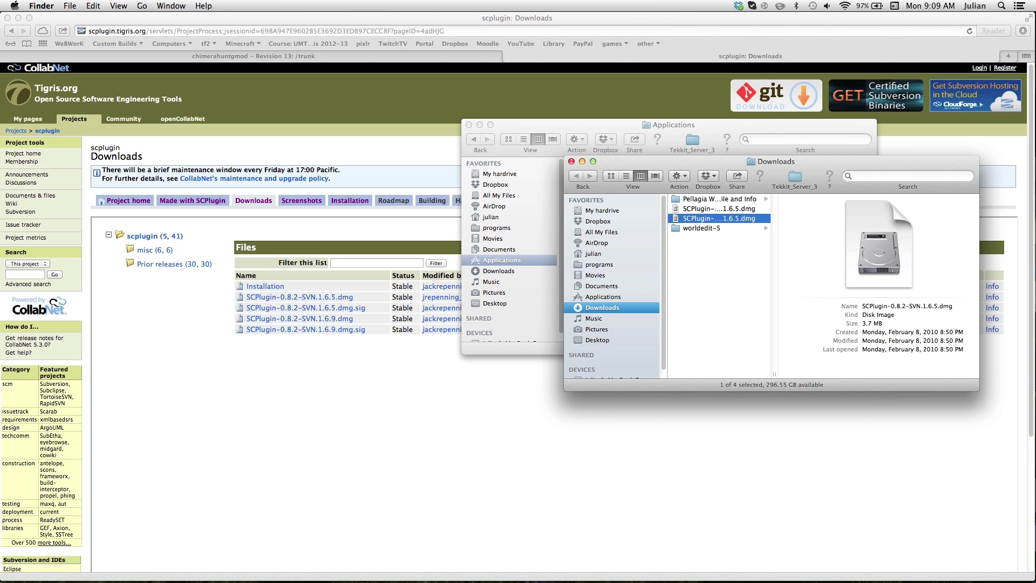
left_click(713, 211, "super")
left_click(731, 270)
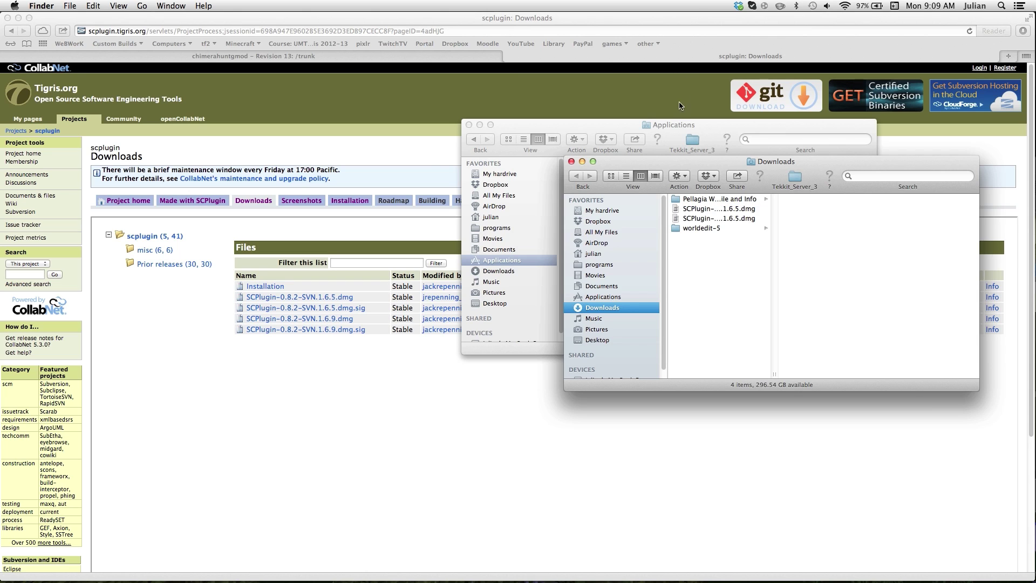
- Close the SCPlugin page in Safari and copy the repository address chimerahuntgmod.googlecode.com/svn/trunk/
left_click(618, 123)
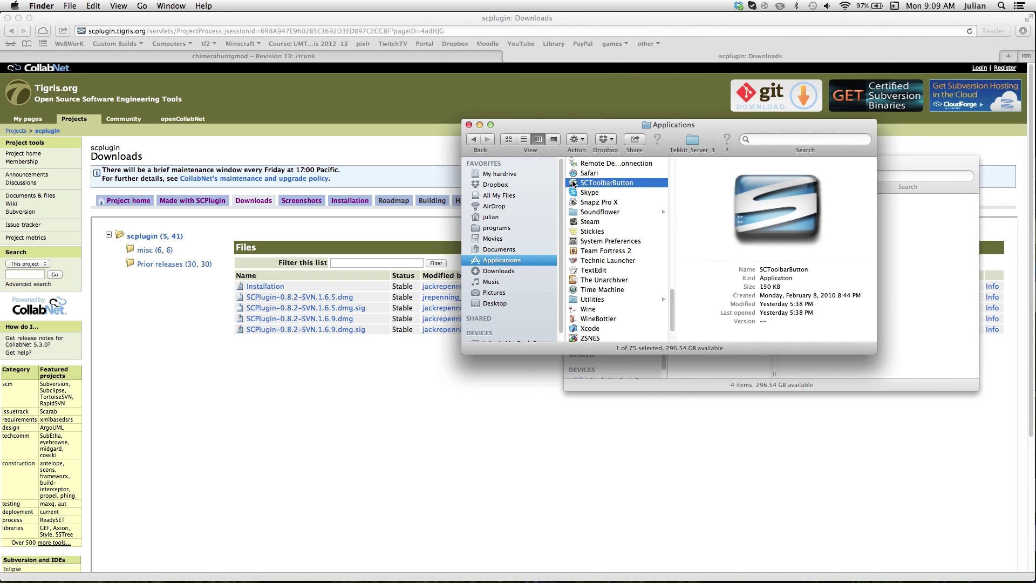
left_click(372, 162)
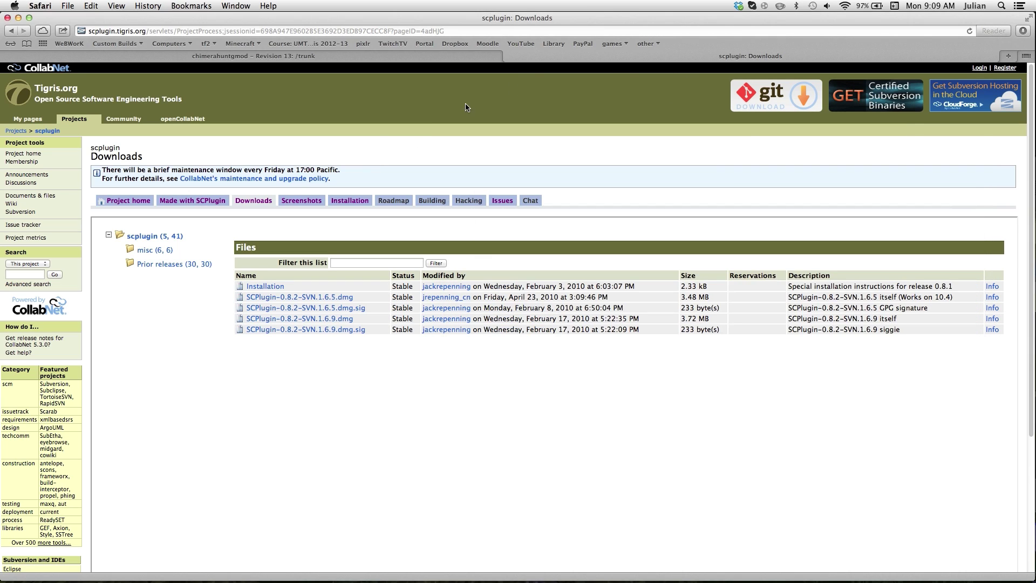
left_click(508, 55)
key("super+Tab")
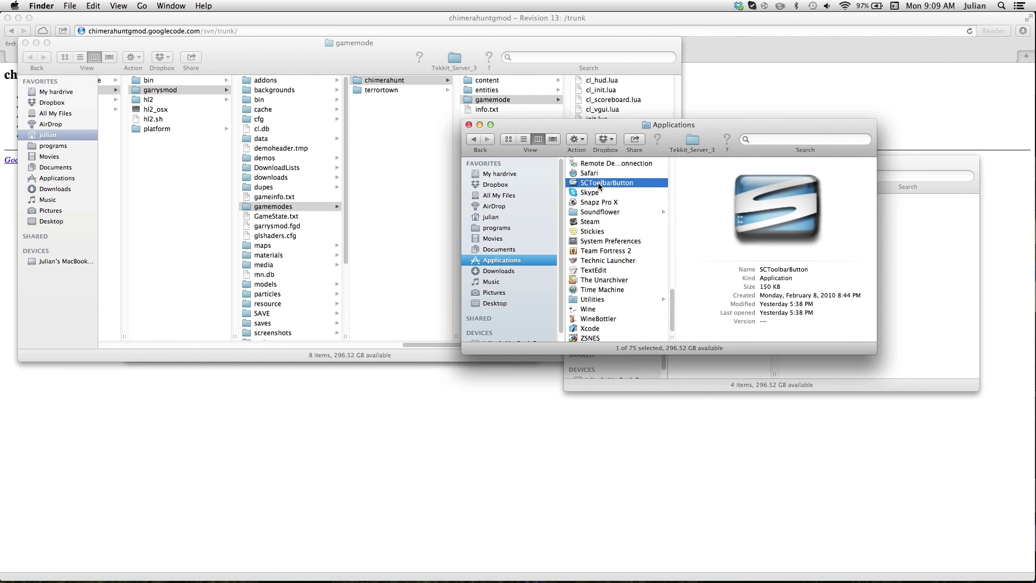
left_click(525, 27)
left_click(525, 27)
key("super+c")
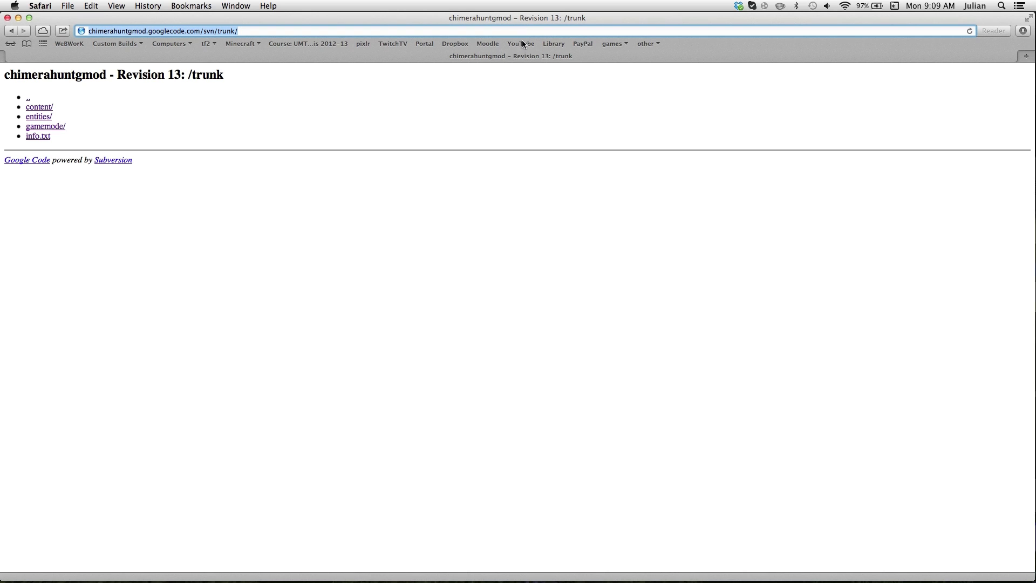
- Switch to Finder, launch SCToolbarButton and start a Subversion checkout with the copied chimerahuntgmod trunk address as repository URL
key("super+Tab")
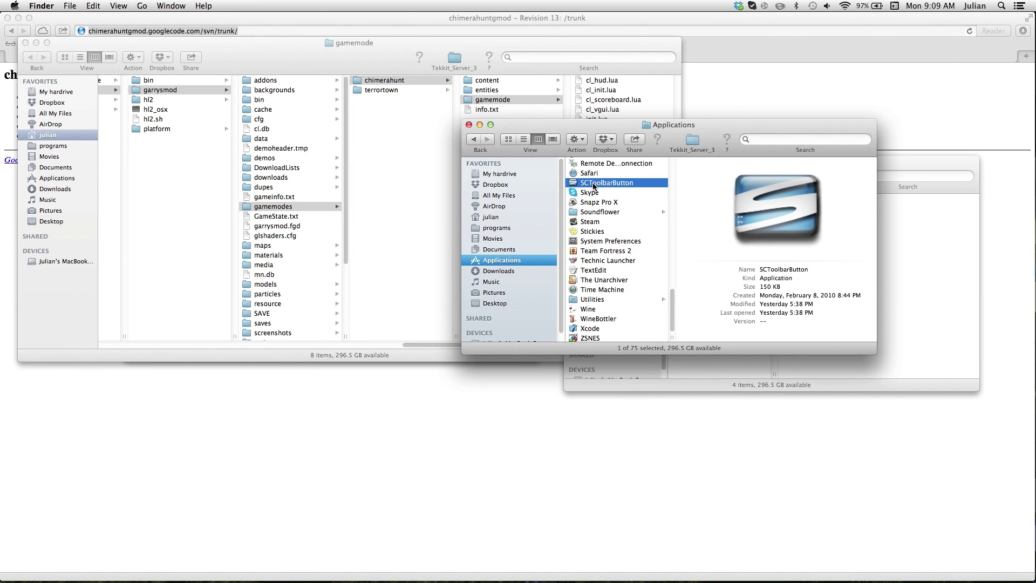
left_click(594, 183)
left_click(577, 186)
double_click(578, 184)
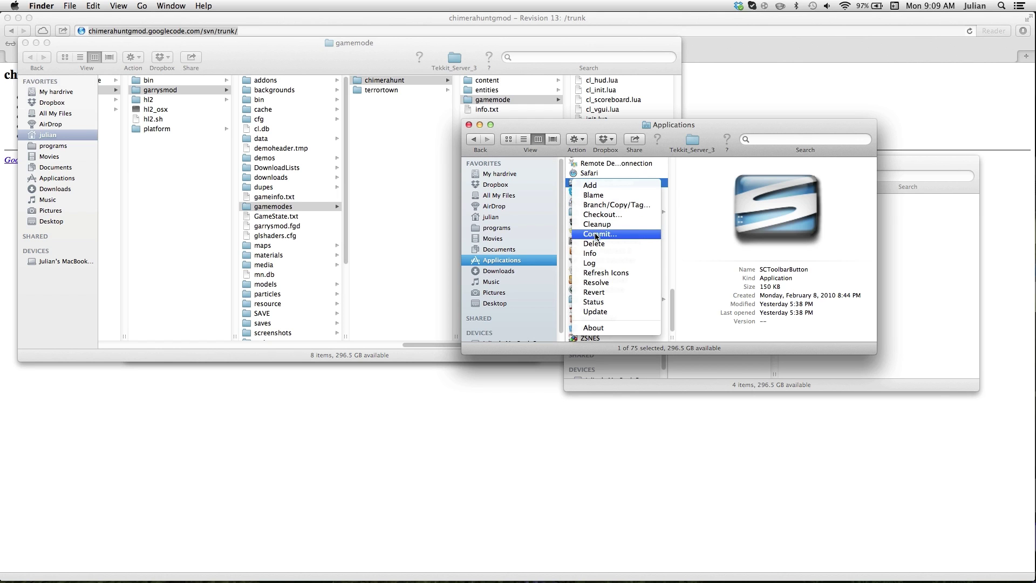
left_click(600, 214)
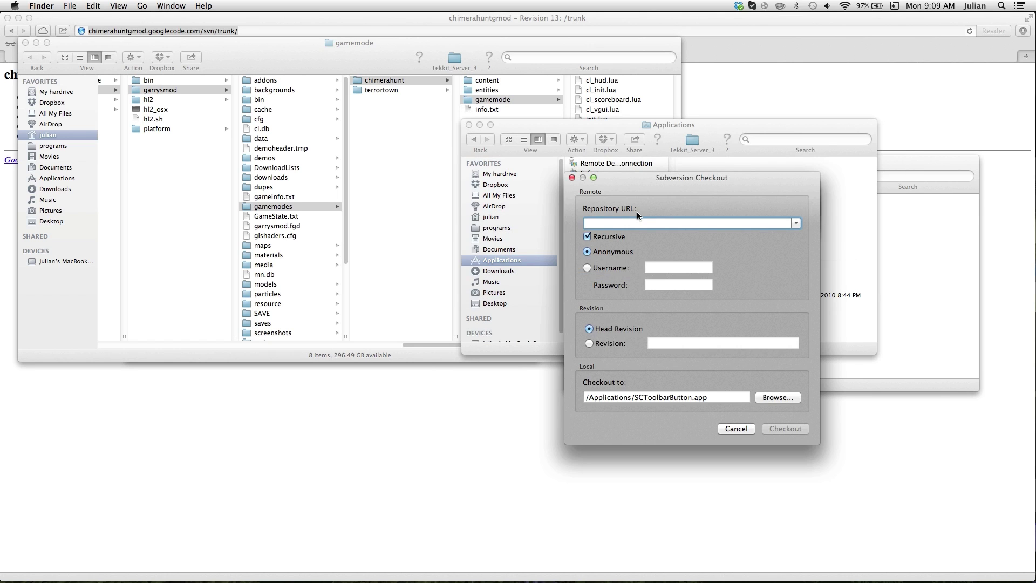
key("super+v")
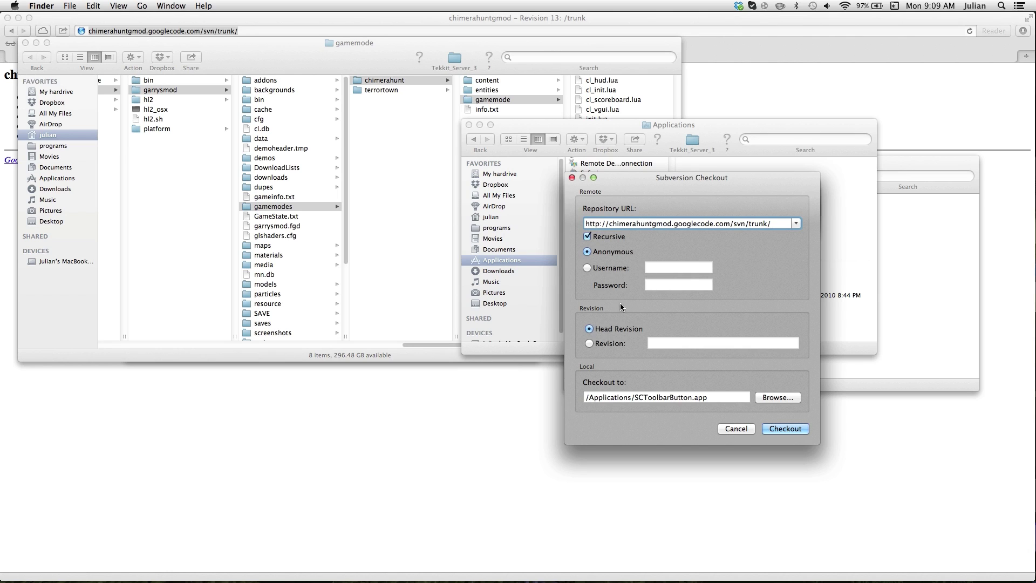
- Create a folder named ultimatechimera in Downloads and set it as the checkout destination
left_click(765, 397)
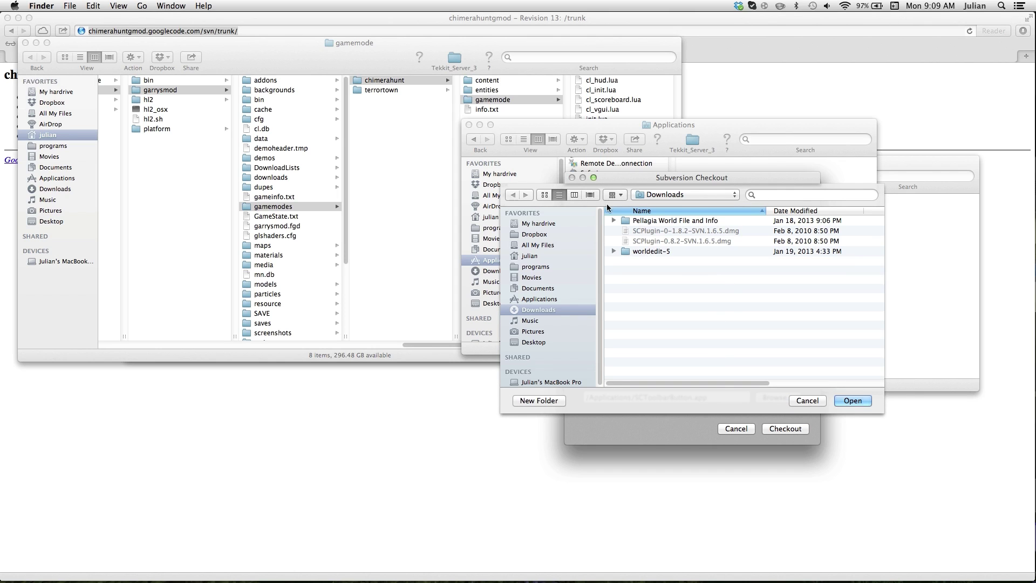
scroll(587, 294, "down", 1)
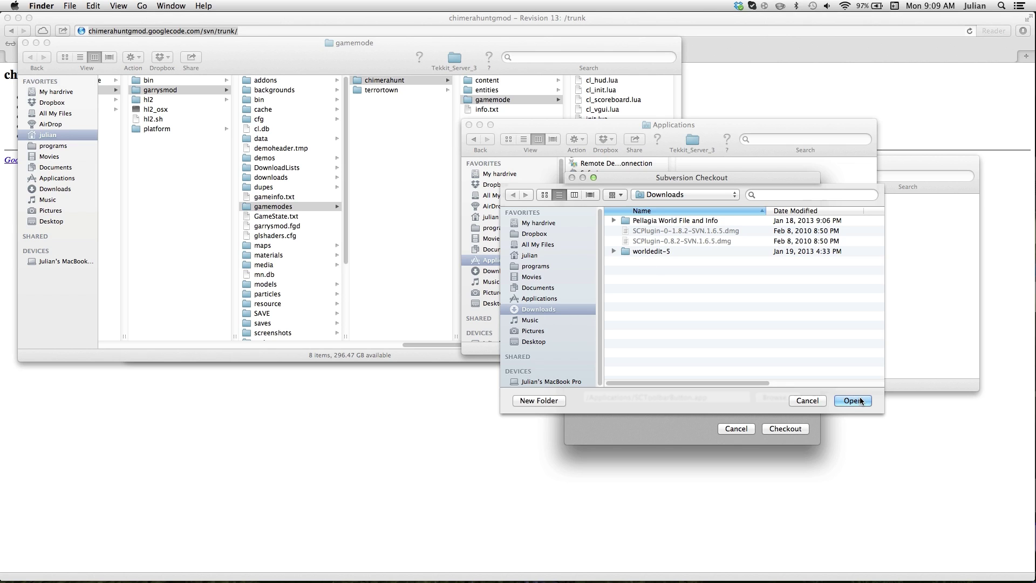
left_click(559, 401)
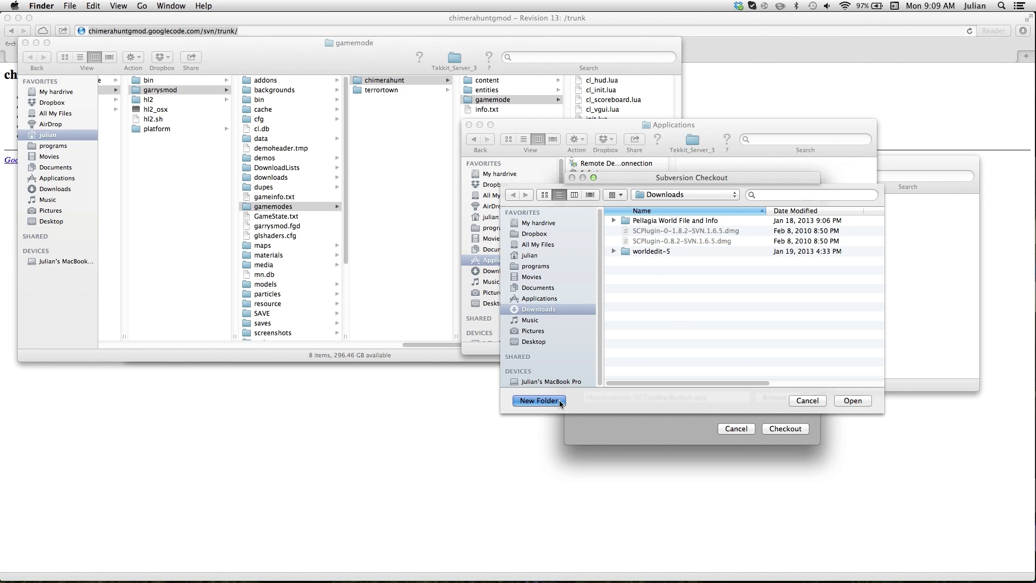
type("ul")
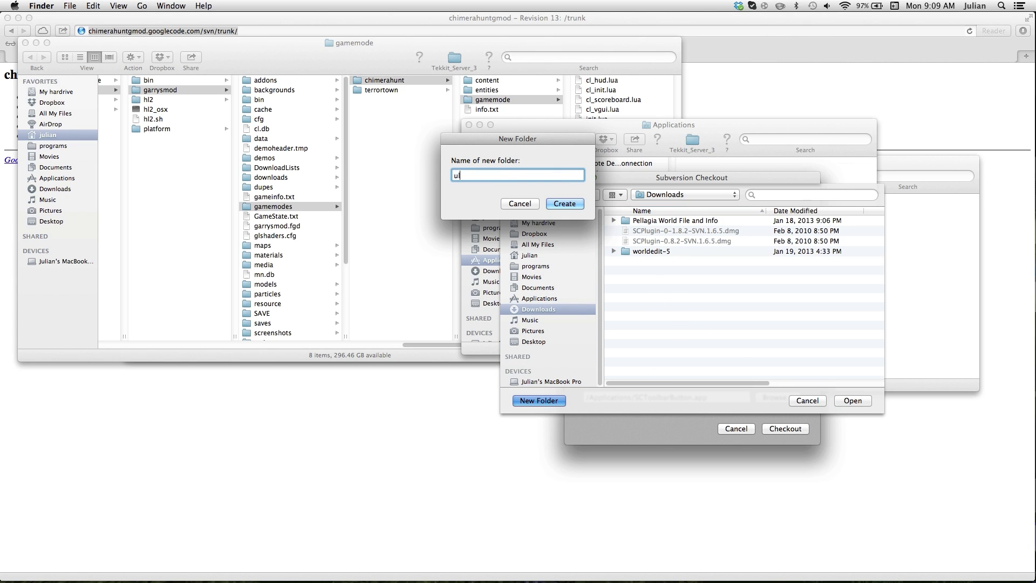
type("timatechimera")
key("Return")
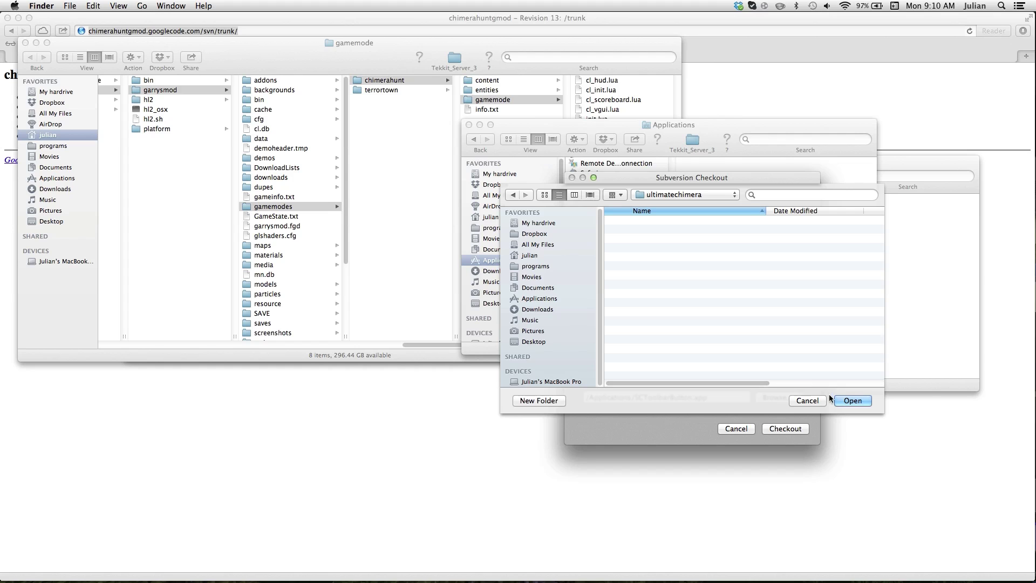
left_click(843, 399)
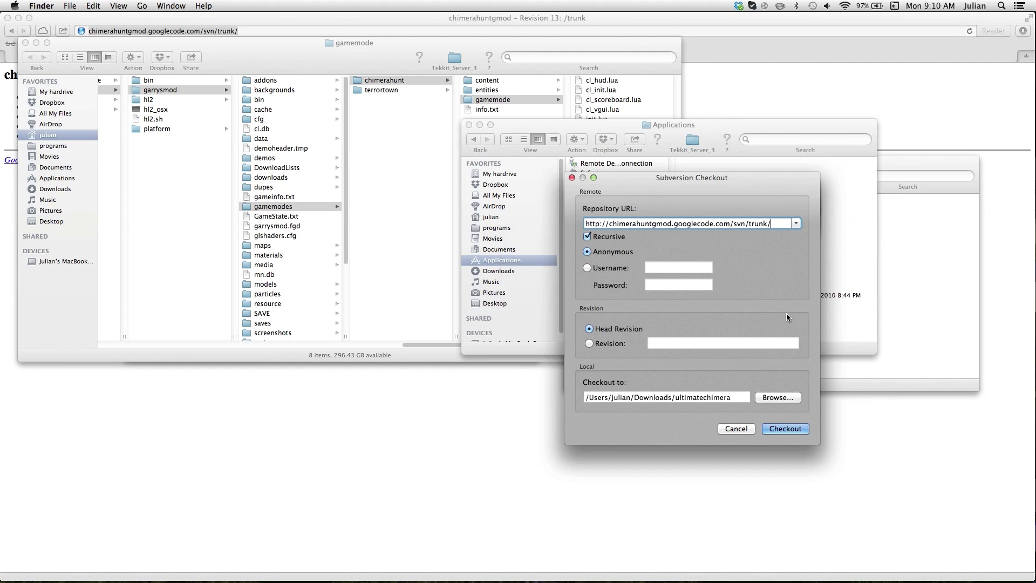
- Run the checkout into the ultimatechimera folder and dismiss the report once it has completed
left_click(779, 430)
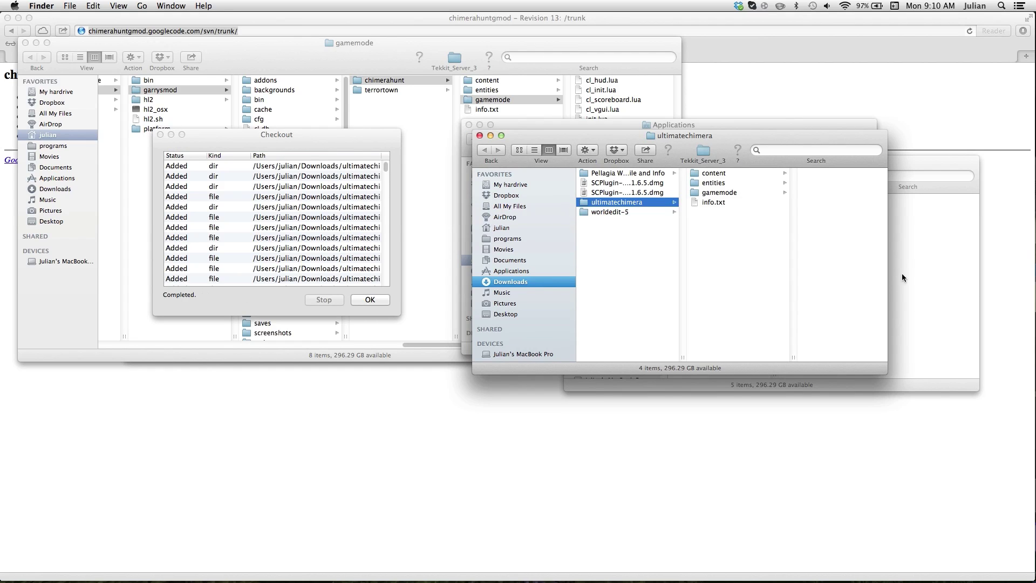
left_click(367, 303)
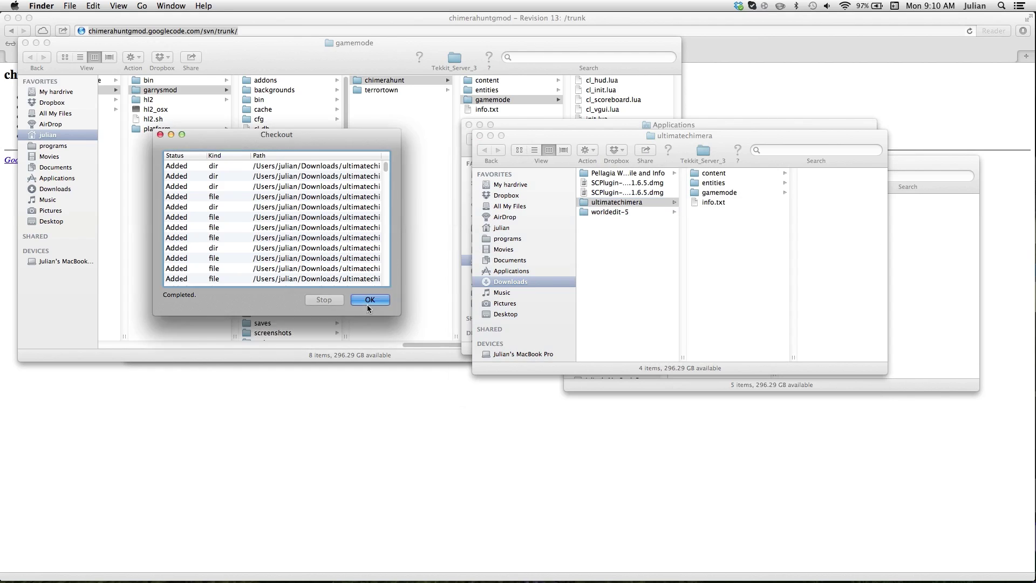
left_click(367, 303)
- In the Finder window showing gamemode, use Go to Folder to reach Application Support in the user Library
left_click(267, 42)
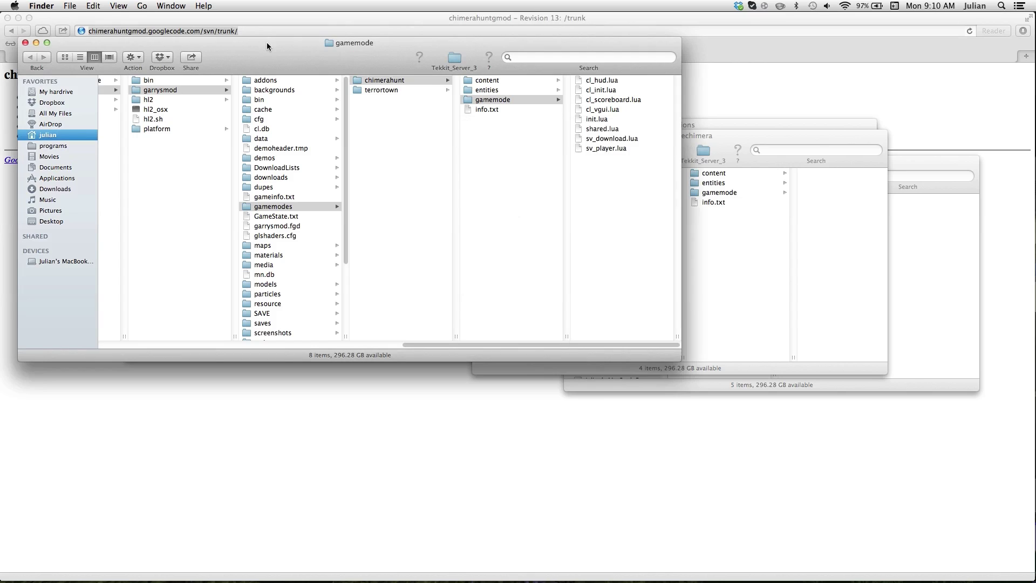
left_click(143, 6)
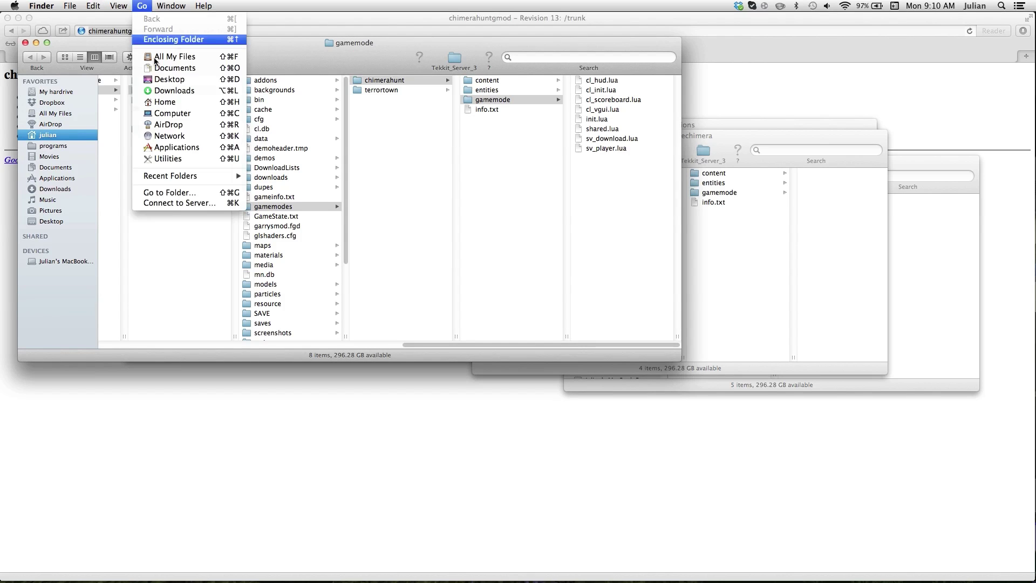
left_click(172, 193)
left_click(424, 130)
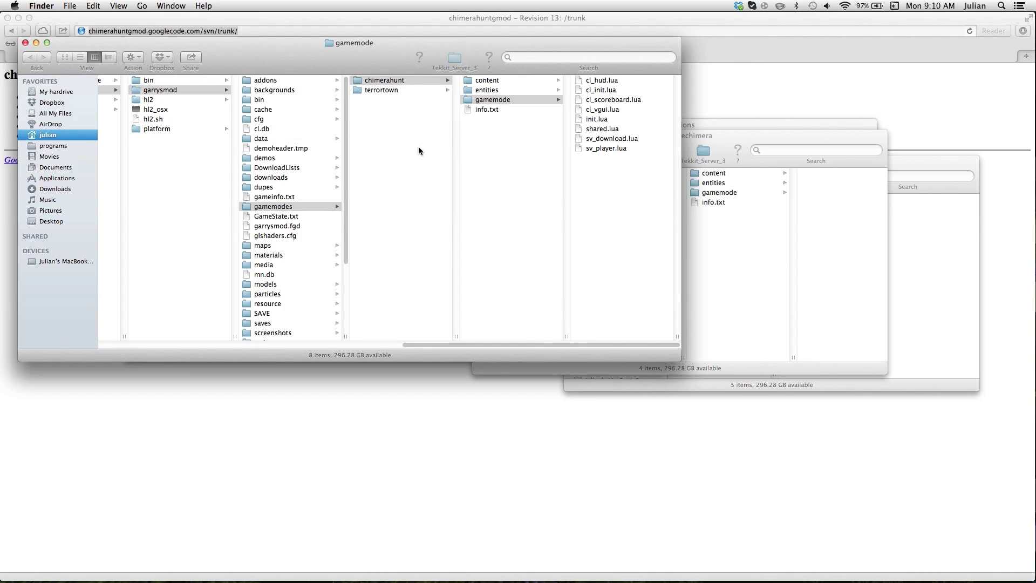
scroll(317, 246, "down", 15)
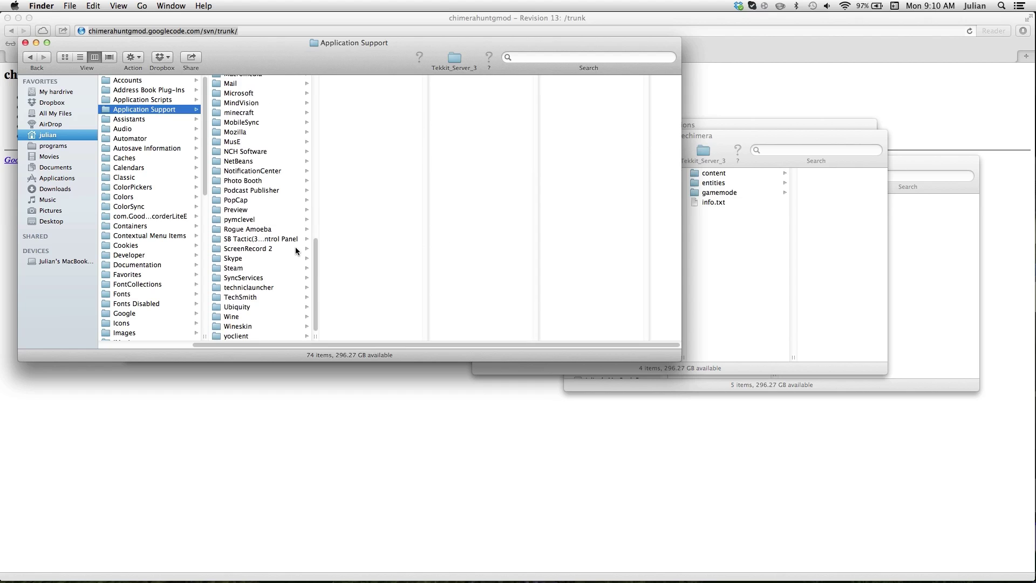
- Browse through Steam, SteamApps, the account folder and both garrysmod folders to open the gamemodes folder
left_click(241, 270)
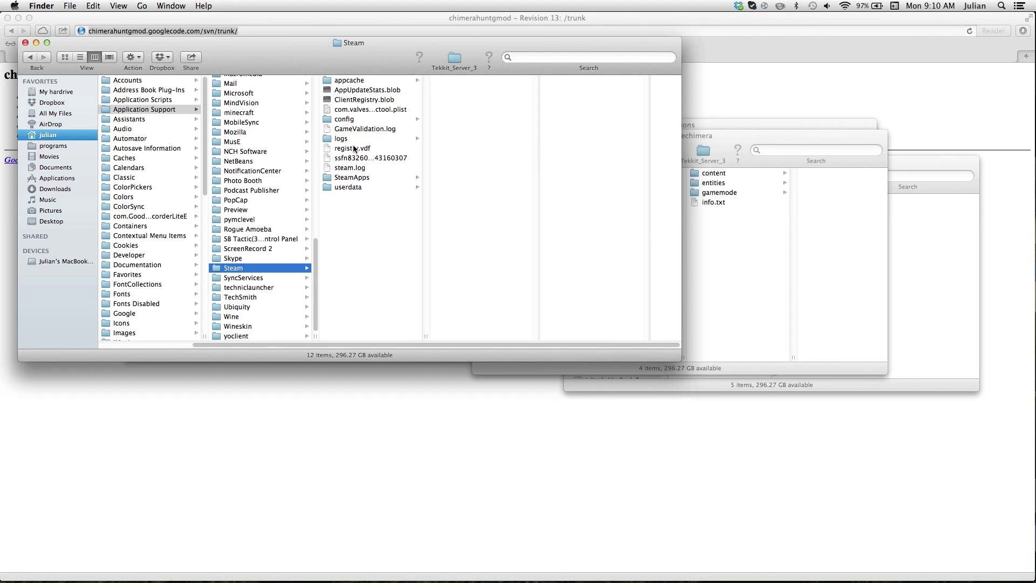
left_click(351, 178)
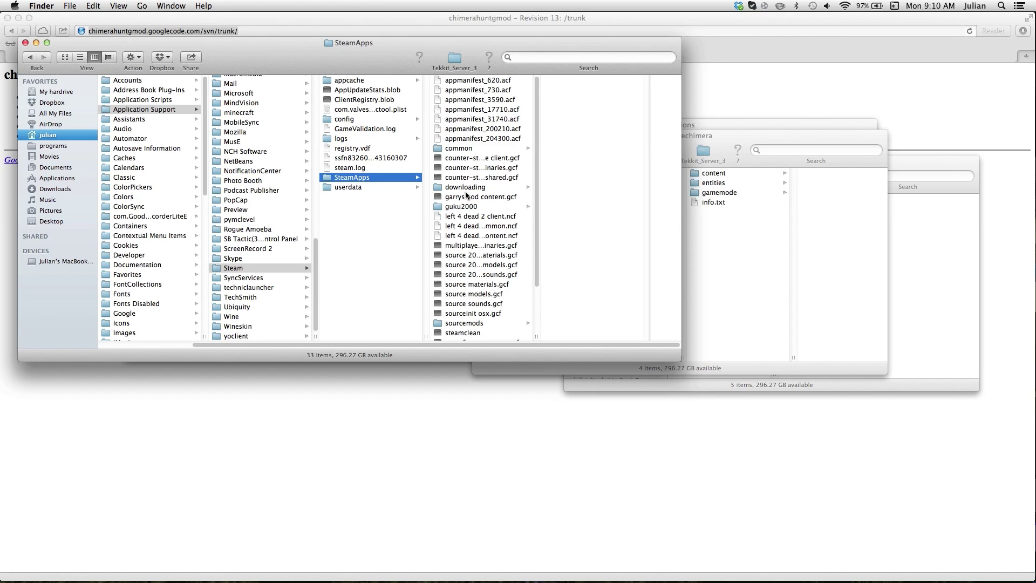
left_click(472, 207)
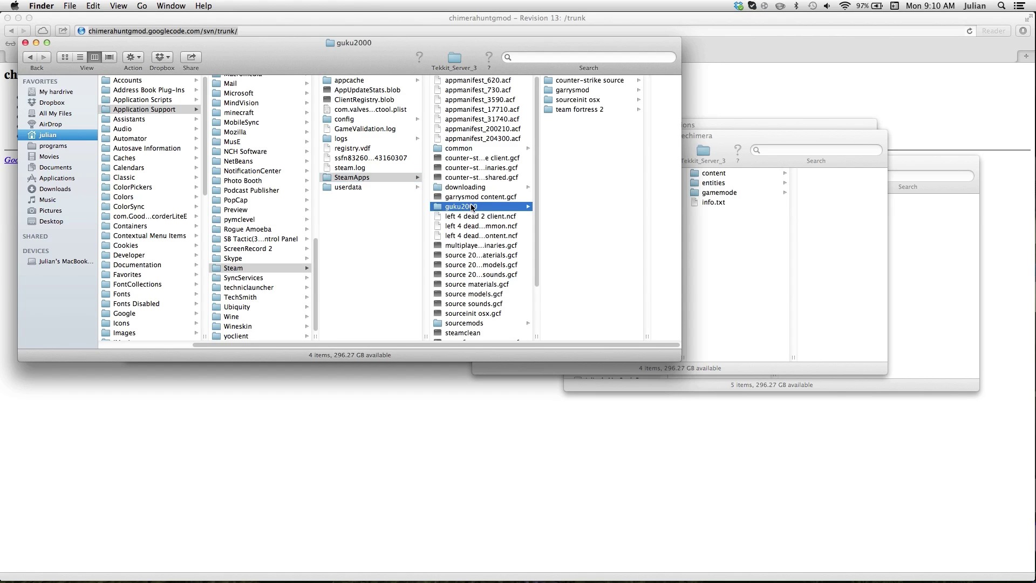
left_click(568, 90)
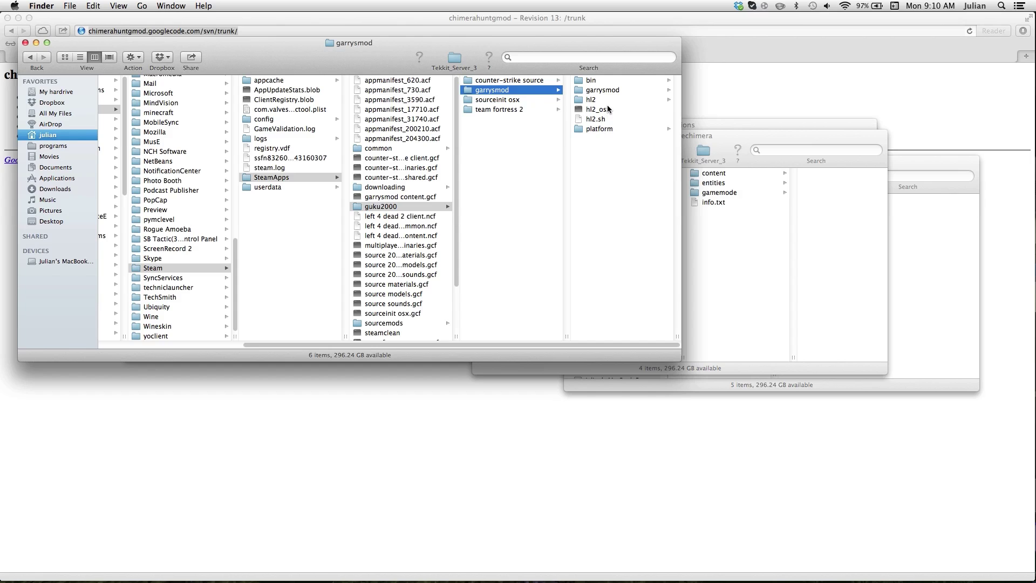
left_click(600, 90)
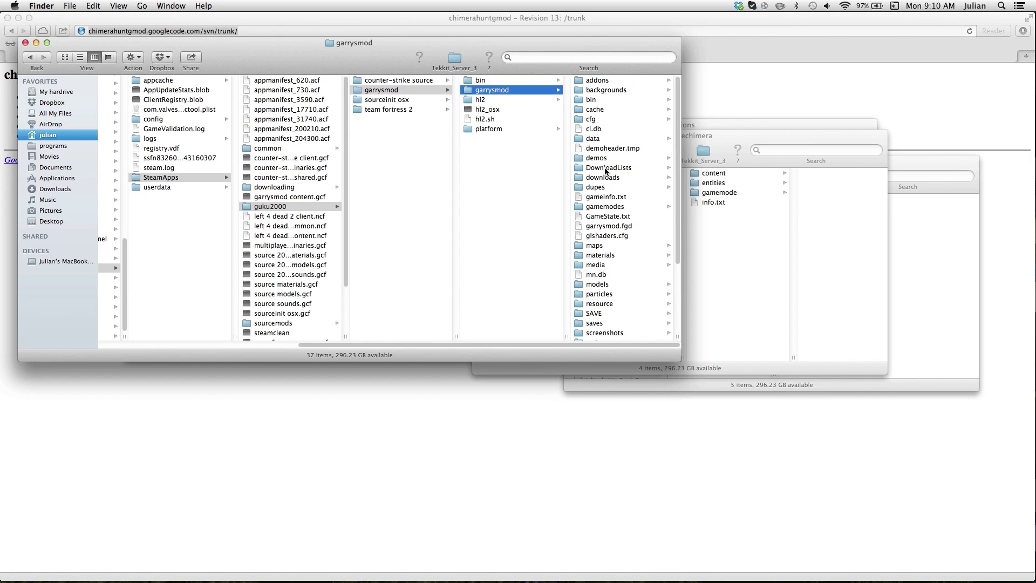
left_click(605, 206)
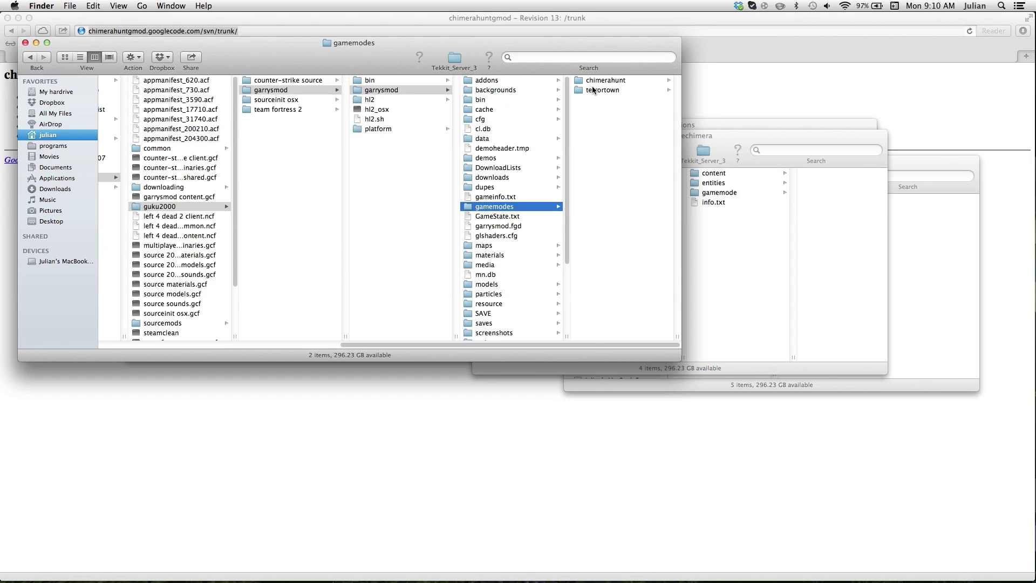
- Rename the ultimatechimera folder in Downloads to chimerahunt through its info window
left_click(750, 294)
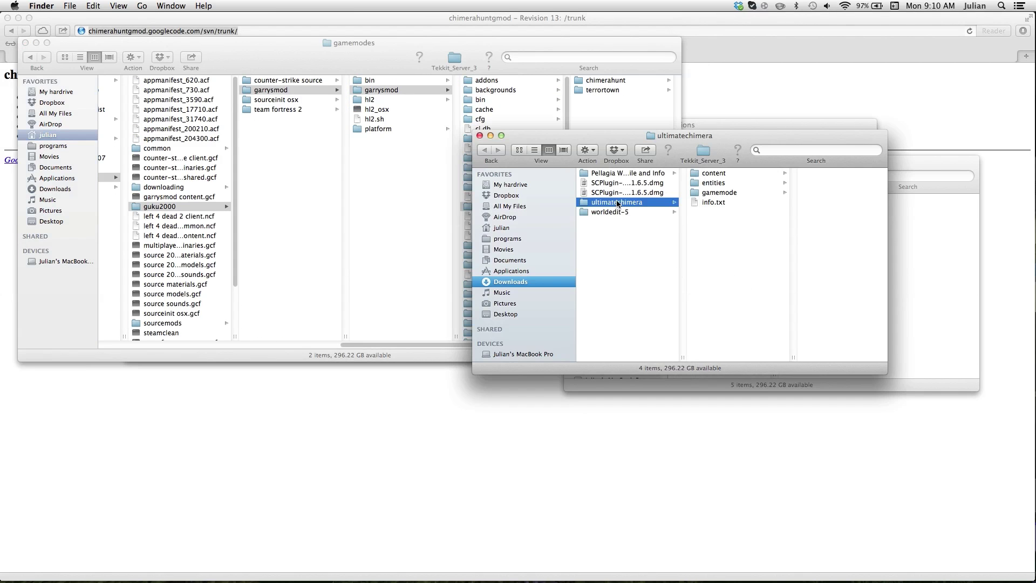
right_click(618, 203)
left_click(629, 240)
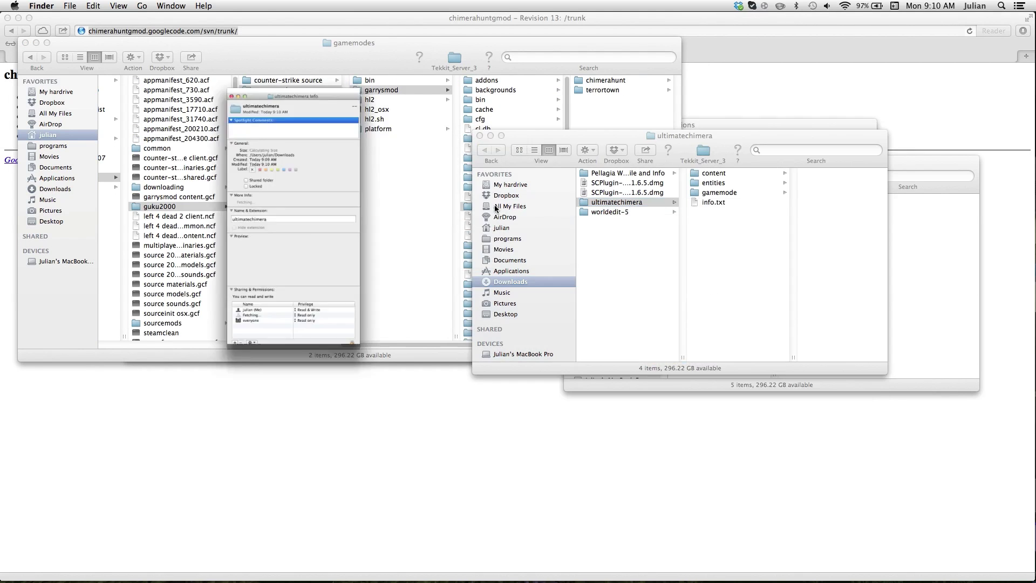
double_click(72, 230)
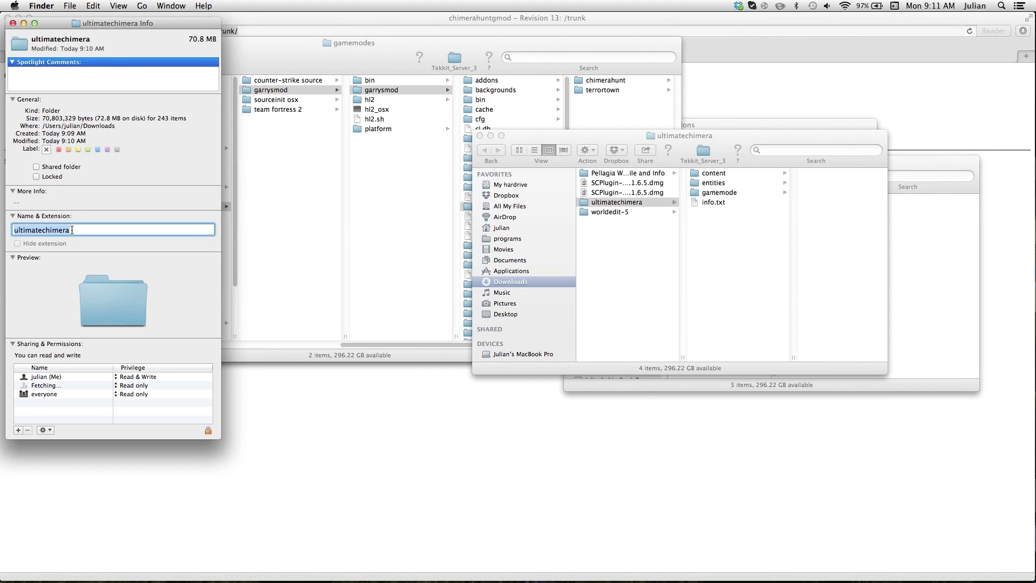
type("chimerahunt")
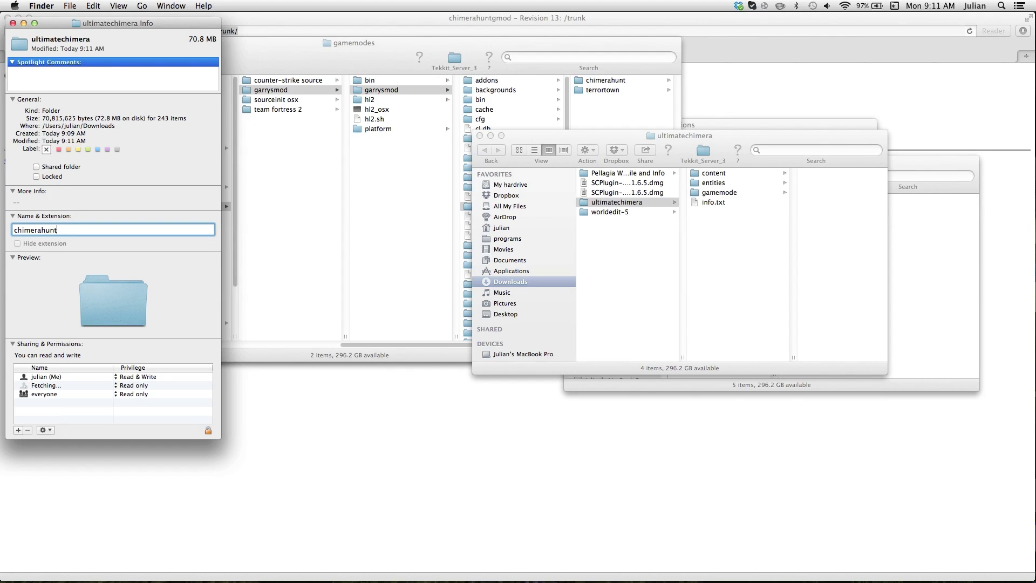
key("Return")
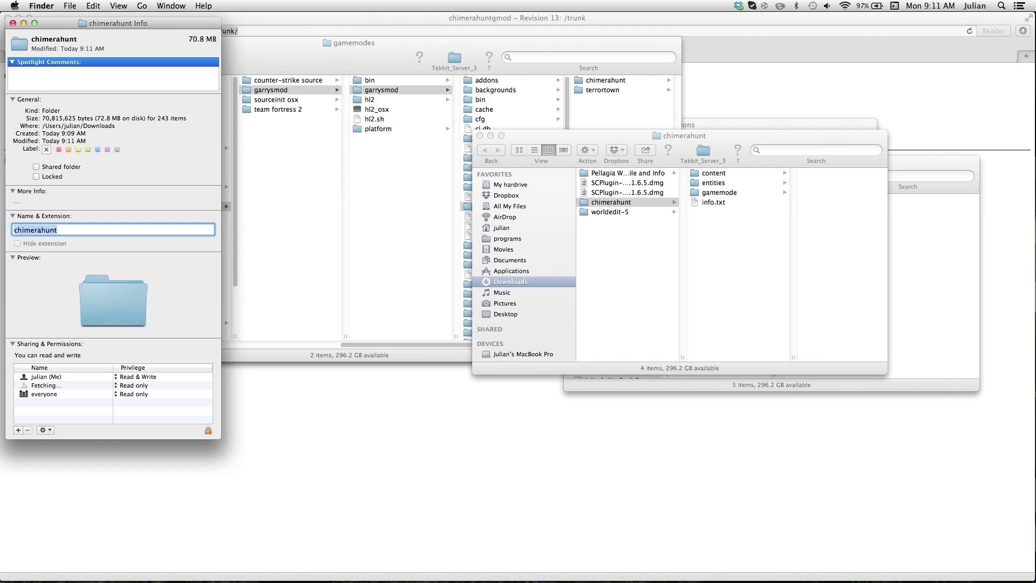
left_click(13, 23)
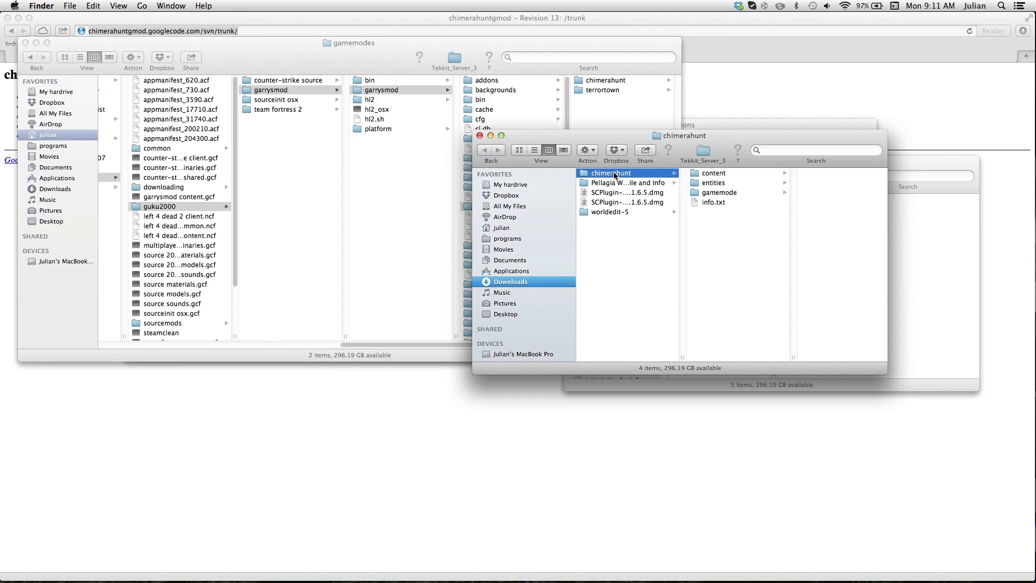
- Move the chimerahunt folder from Downloads into gamemodes, replace the older copy, and close the Downloads window
left_click_drag(616, 174, 634, 95)
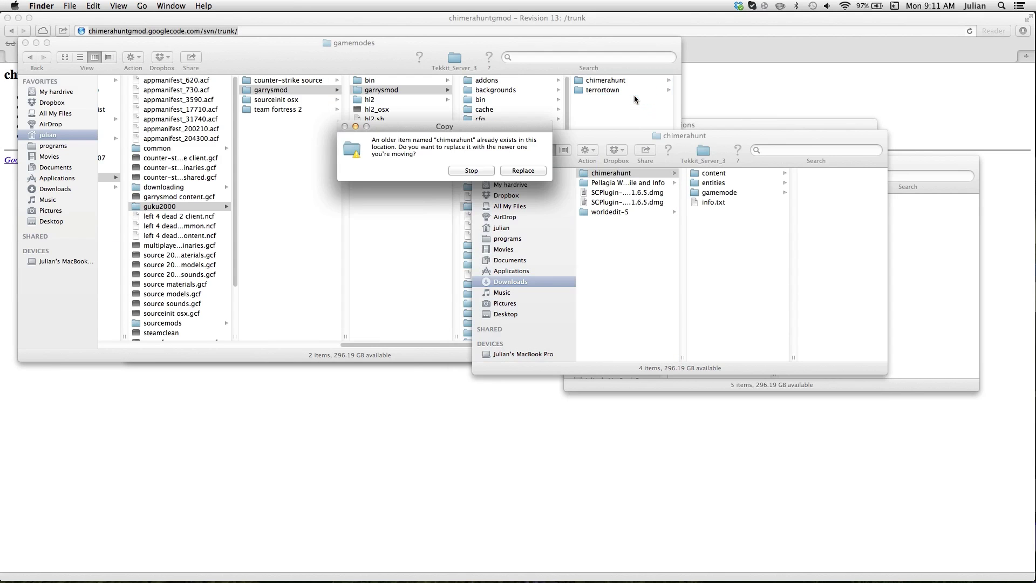
left_click(512, 171)
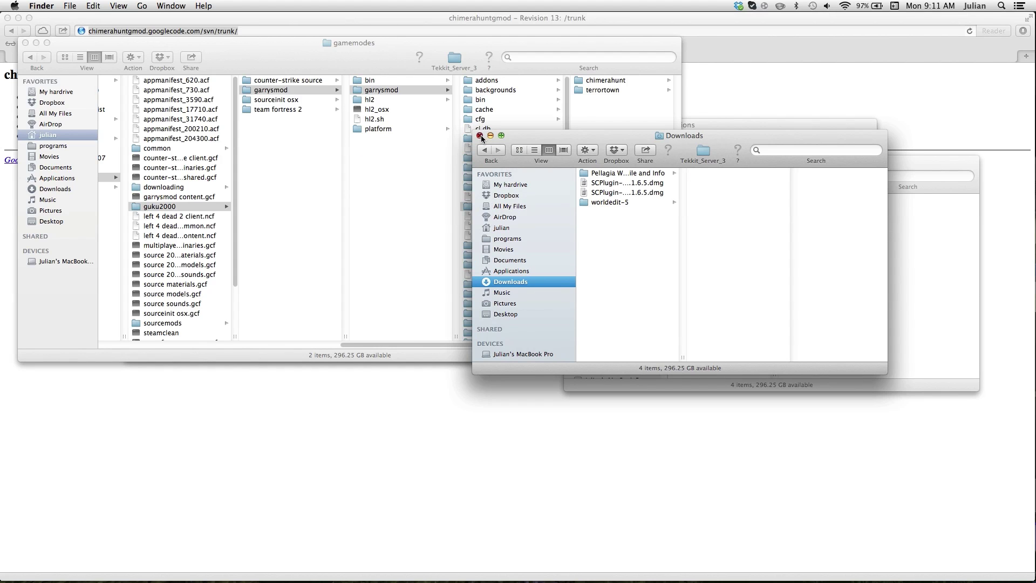
left_click(479, 135)
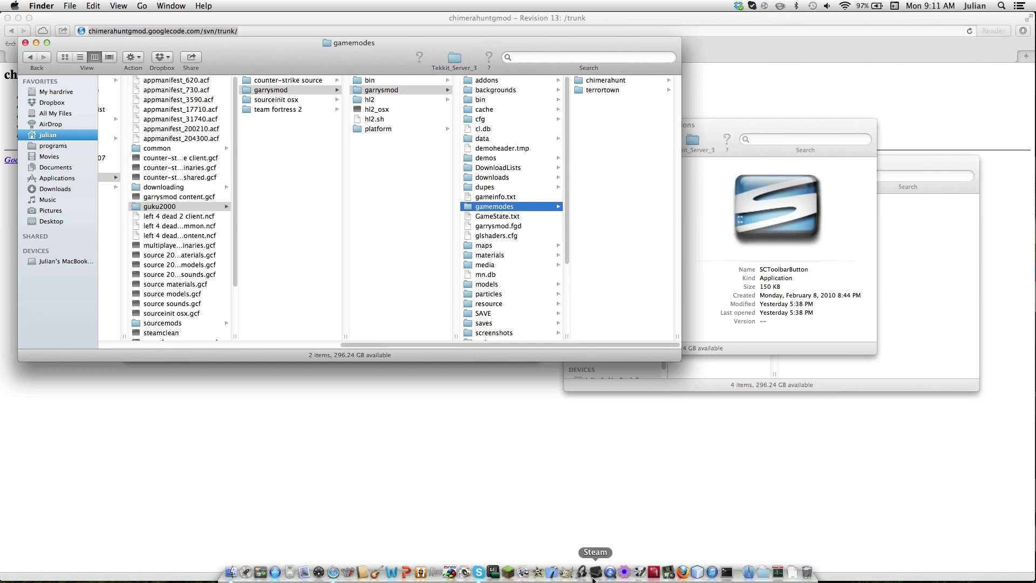
- Switch to Steam, launch Garry's Mod from the library, and bring the game's window to the front
left_click(594, 576)
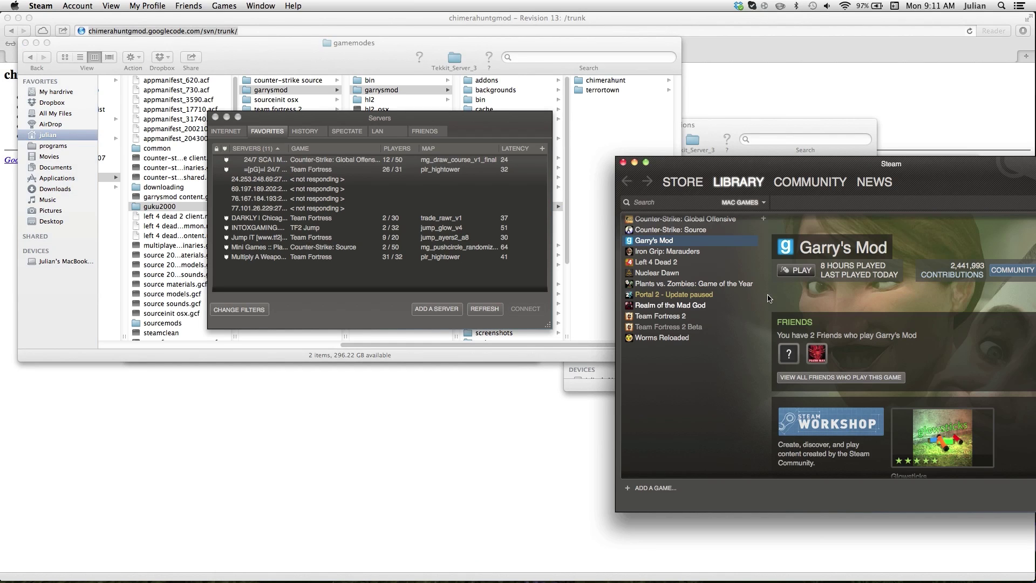
left_click(793, 271)
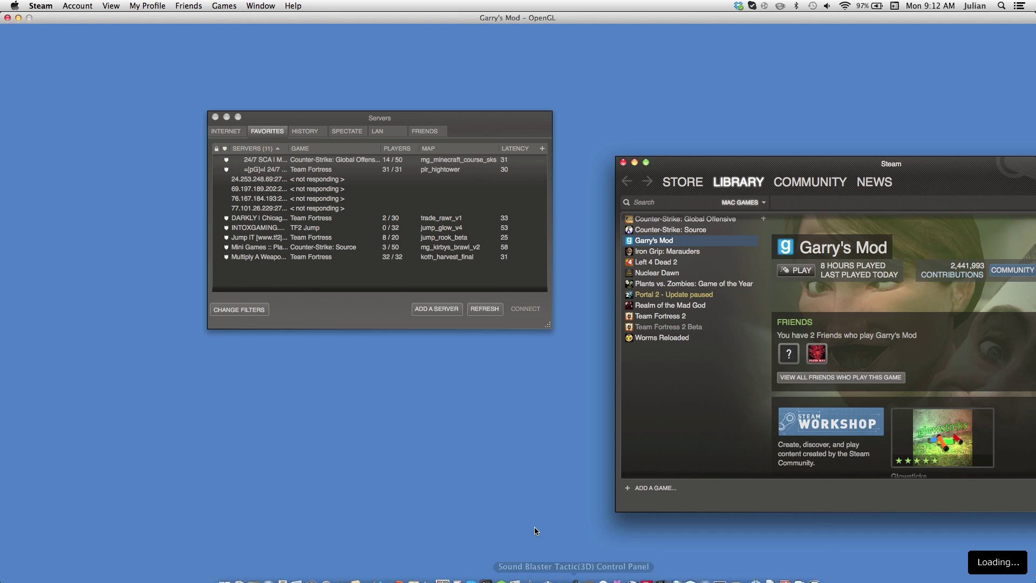
left_click(533, 525)
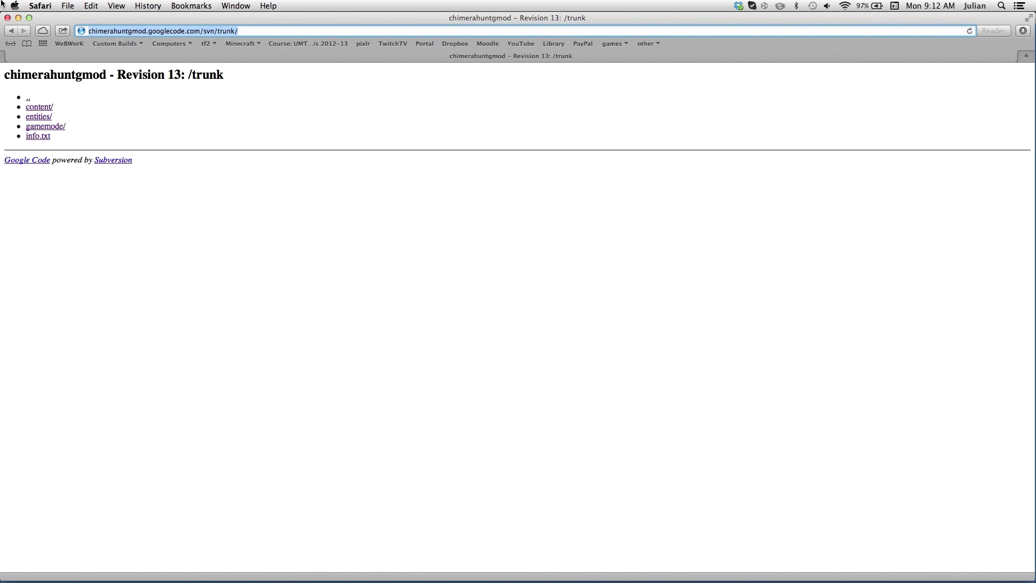
mouse_move(662, 575)
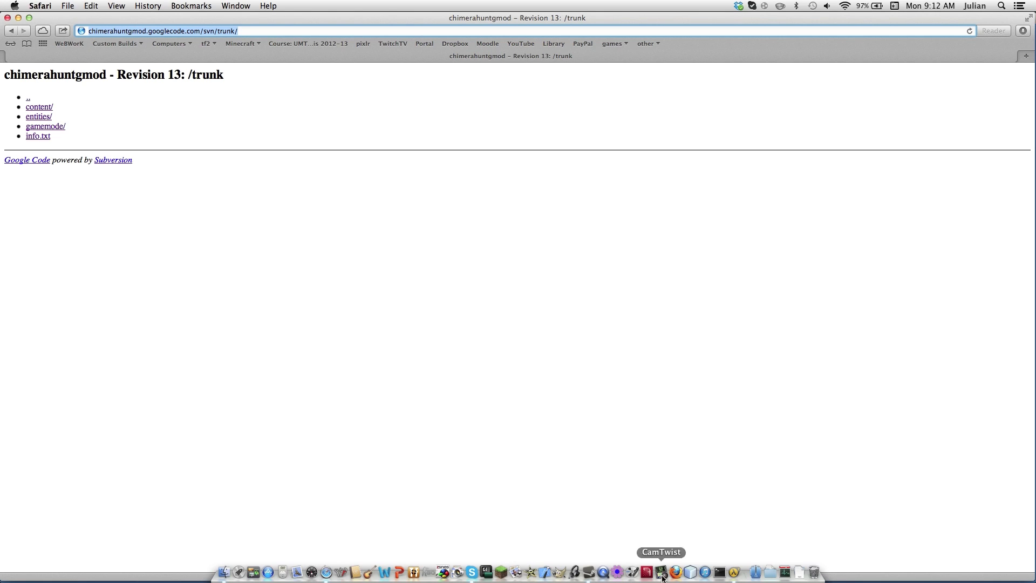
left_click(589, 572)
- Find GMod Tower: Ult Chimera Hunt among the Internet gamemodes of the multiplayer server list and open its servers
left_click(102, 235)
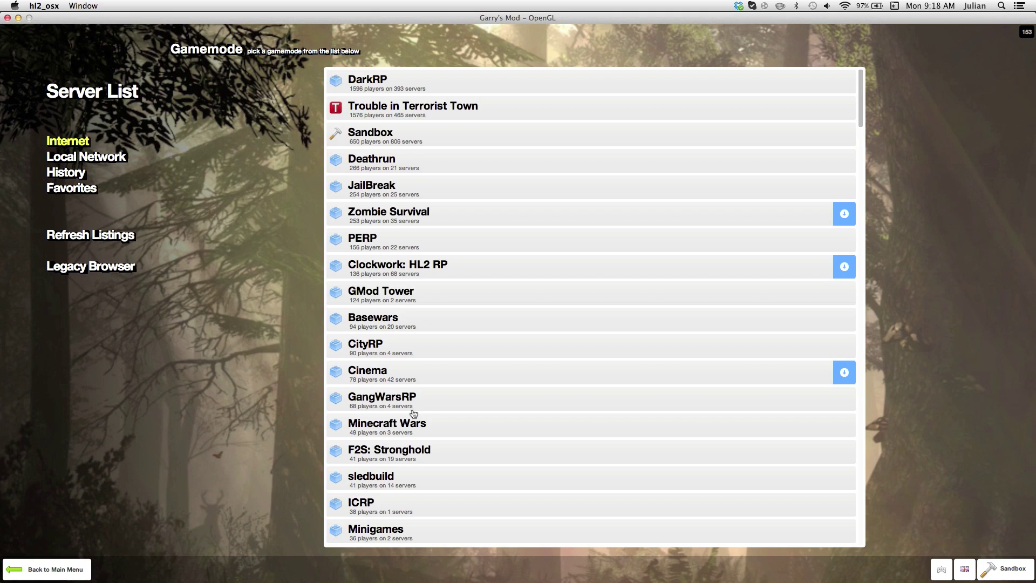
scroll(413, 413, "down", 10)
scroll(413, 414, "up", 2)
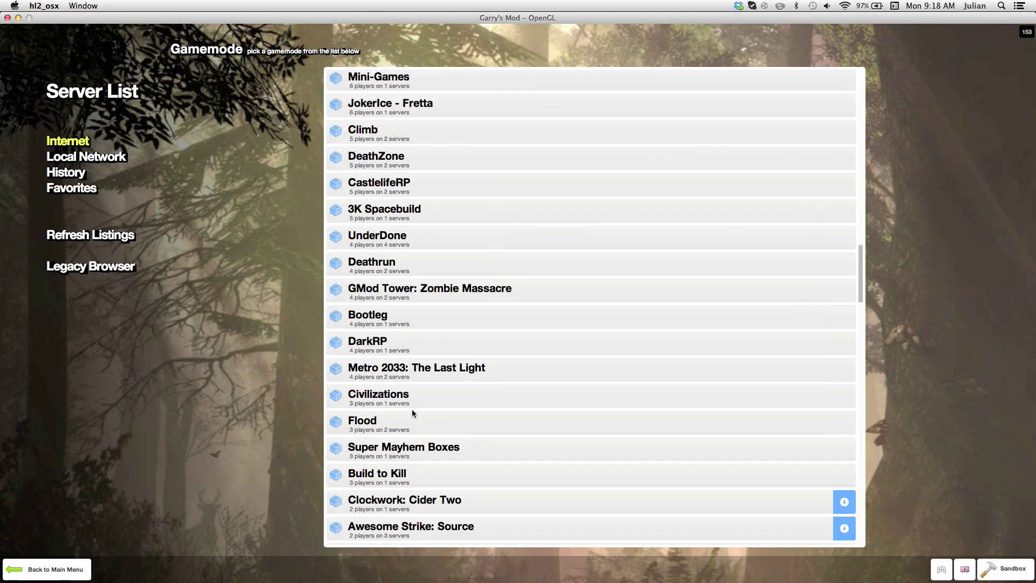
scroll(414, 414, "up", 8)
scroll(415, 411, "up", 18)
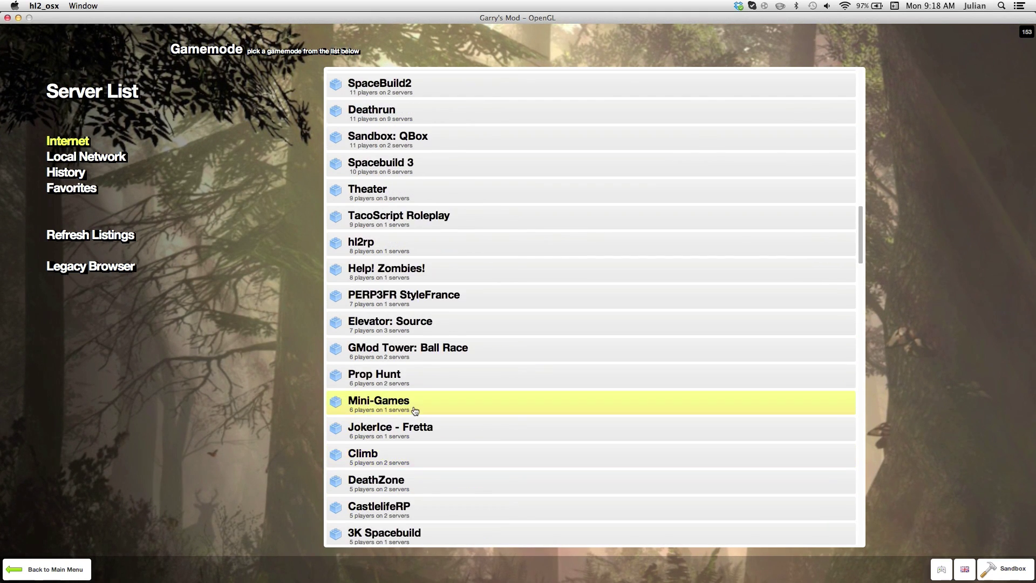
scroll(415, 411, "up", 20)
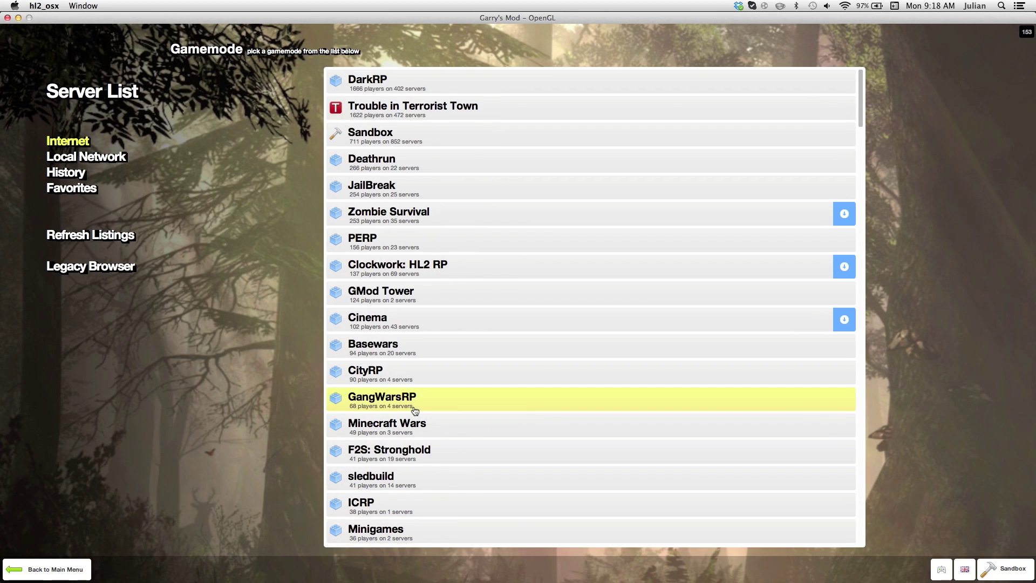
scroll(414, 409, "down", 8)
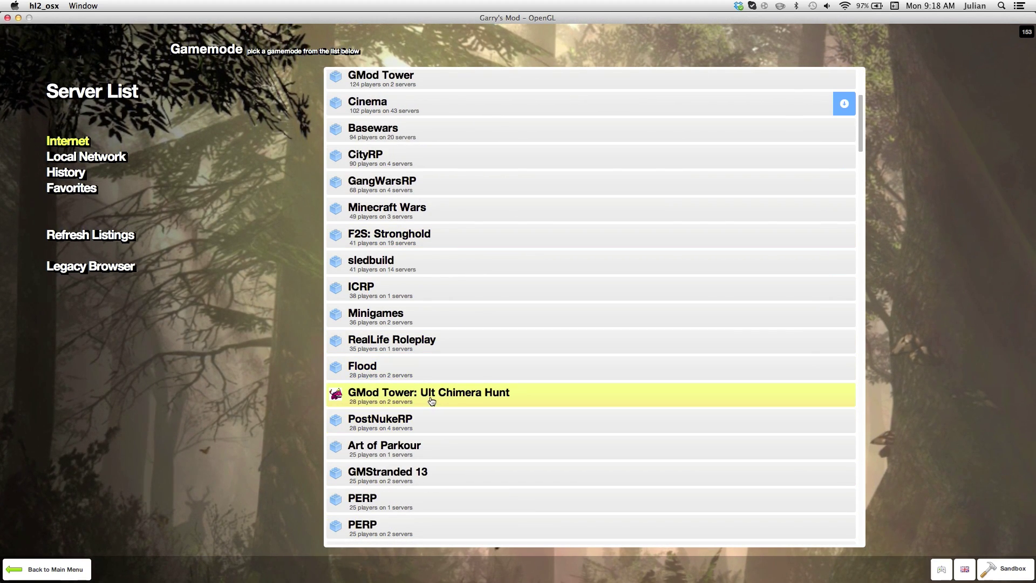
left_click(435, 403)
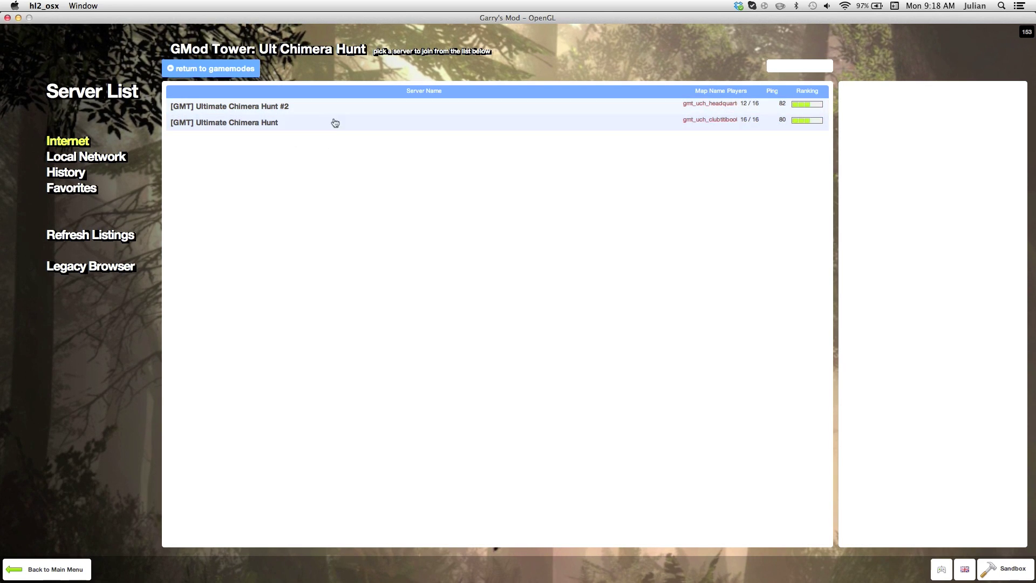